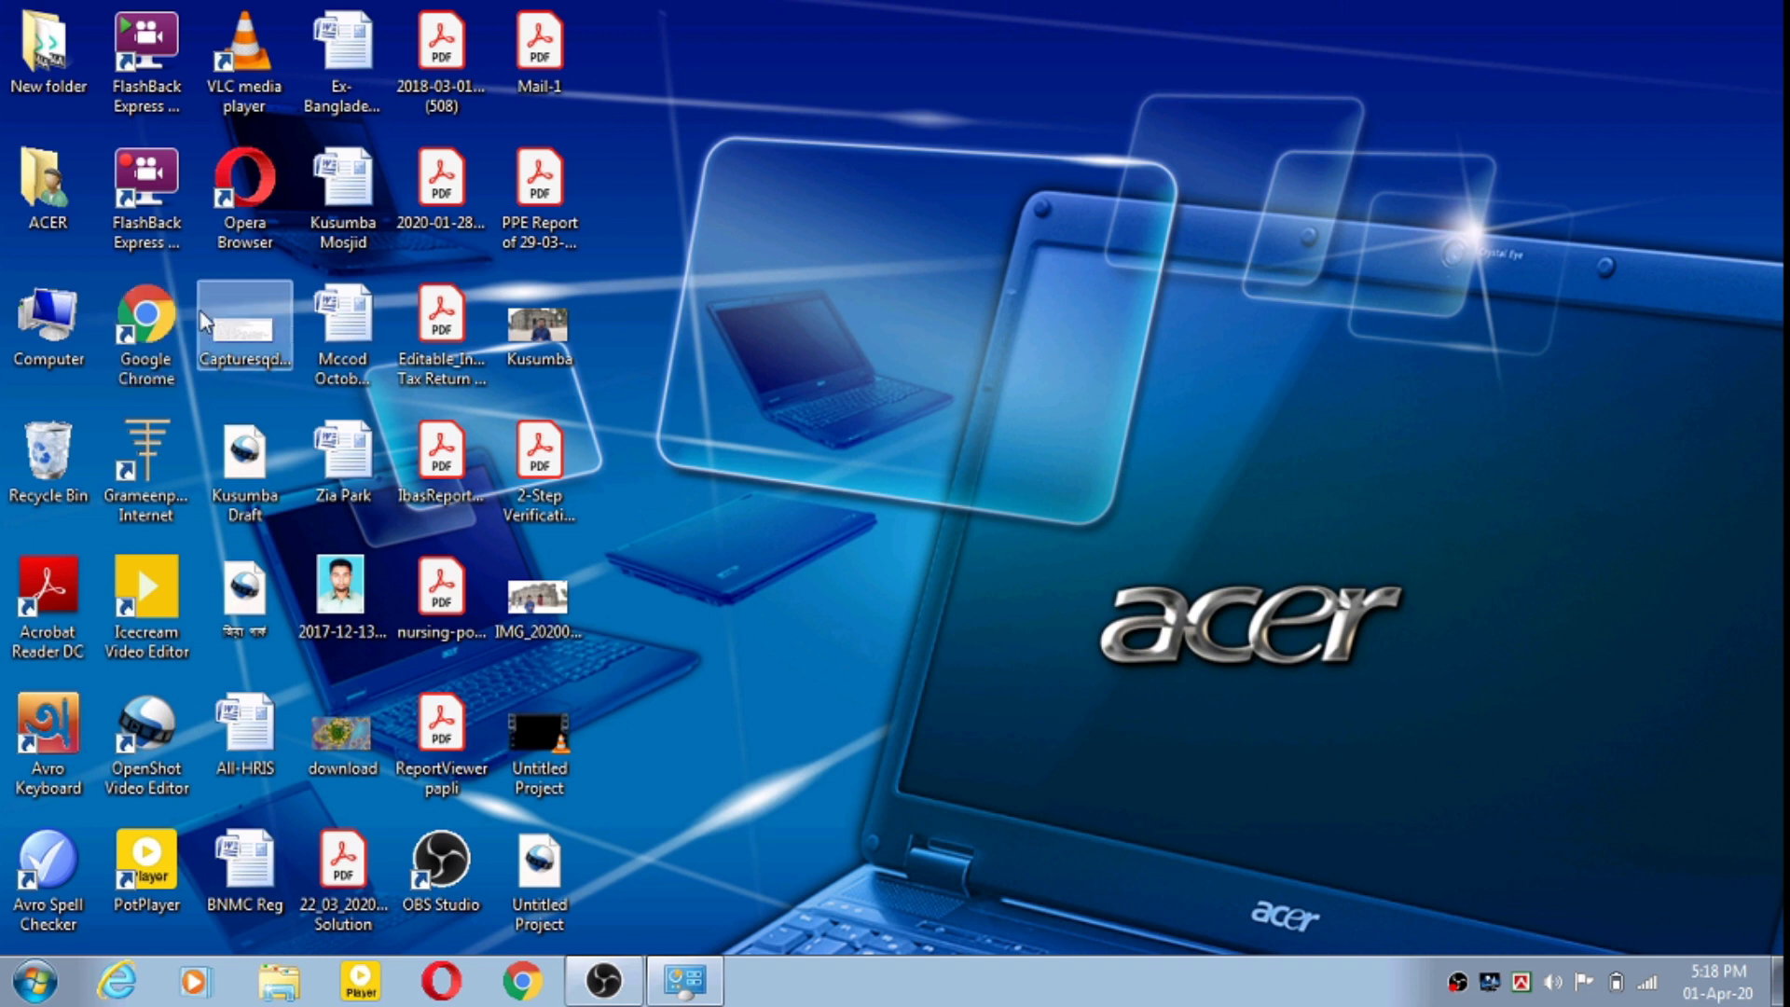
# In Chrome, search Google for ibas and open the 'IBAS++ Version Selector' result
pyautogui.doubleClick(162, 315)
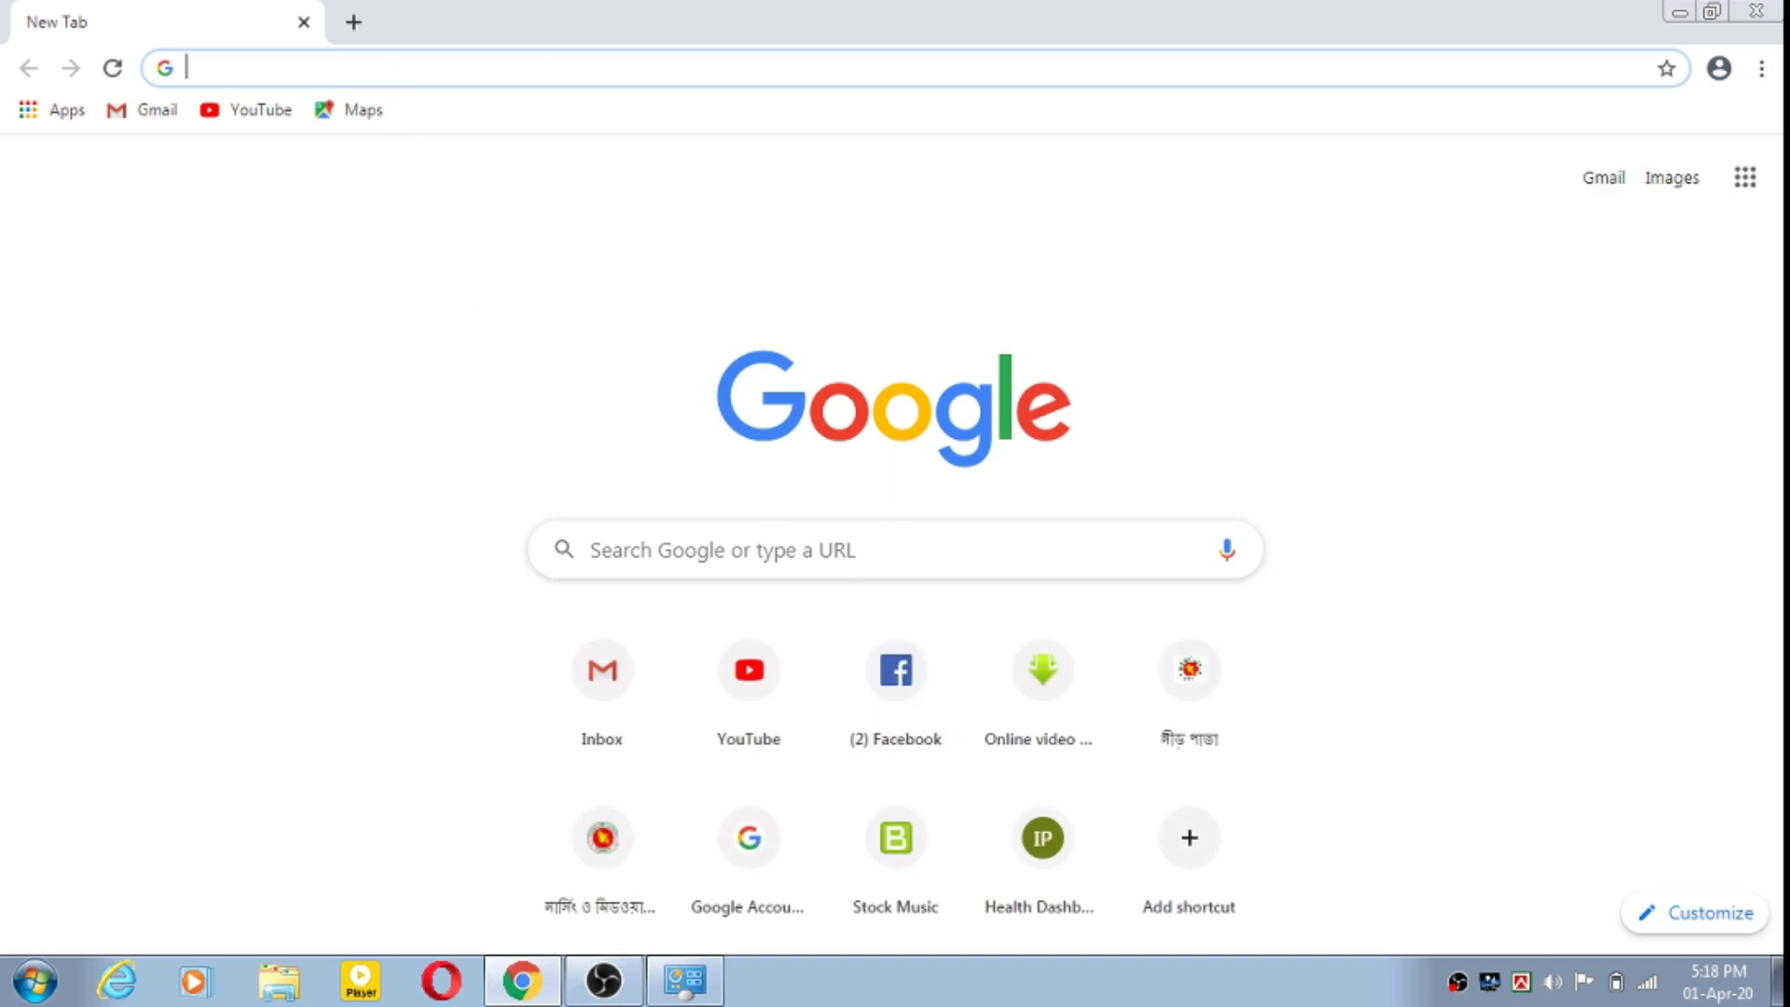
pyautogui.write('ibas++')
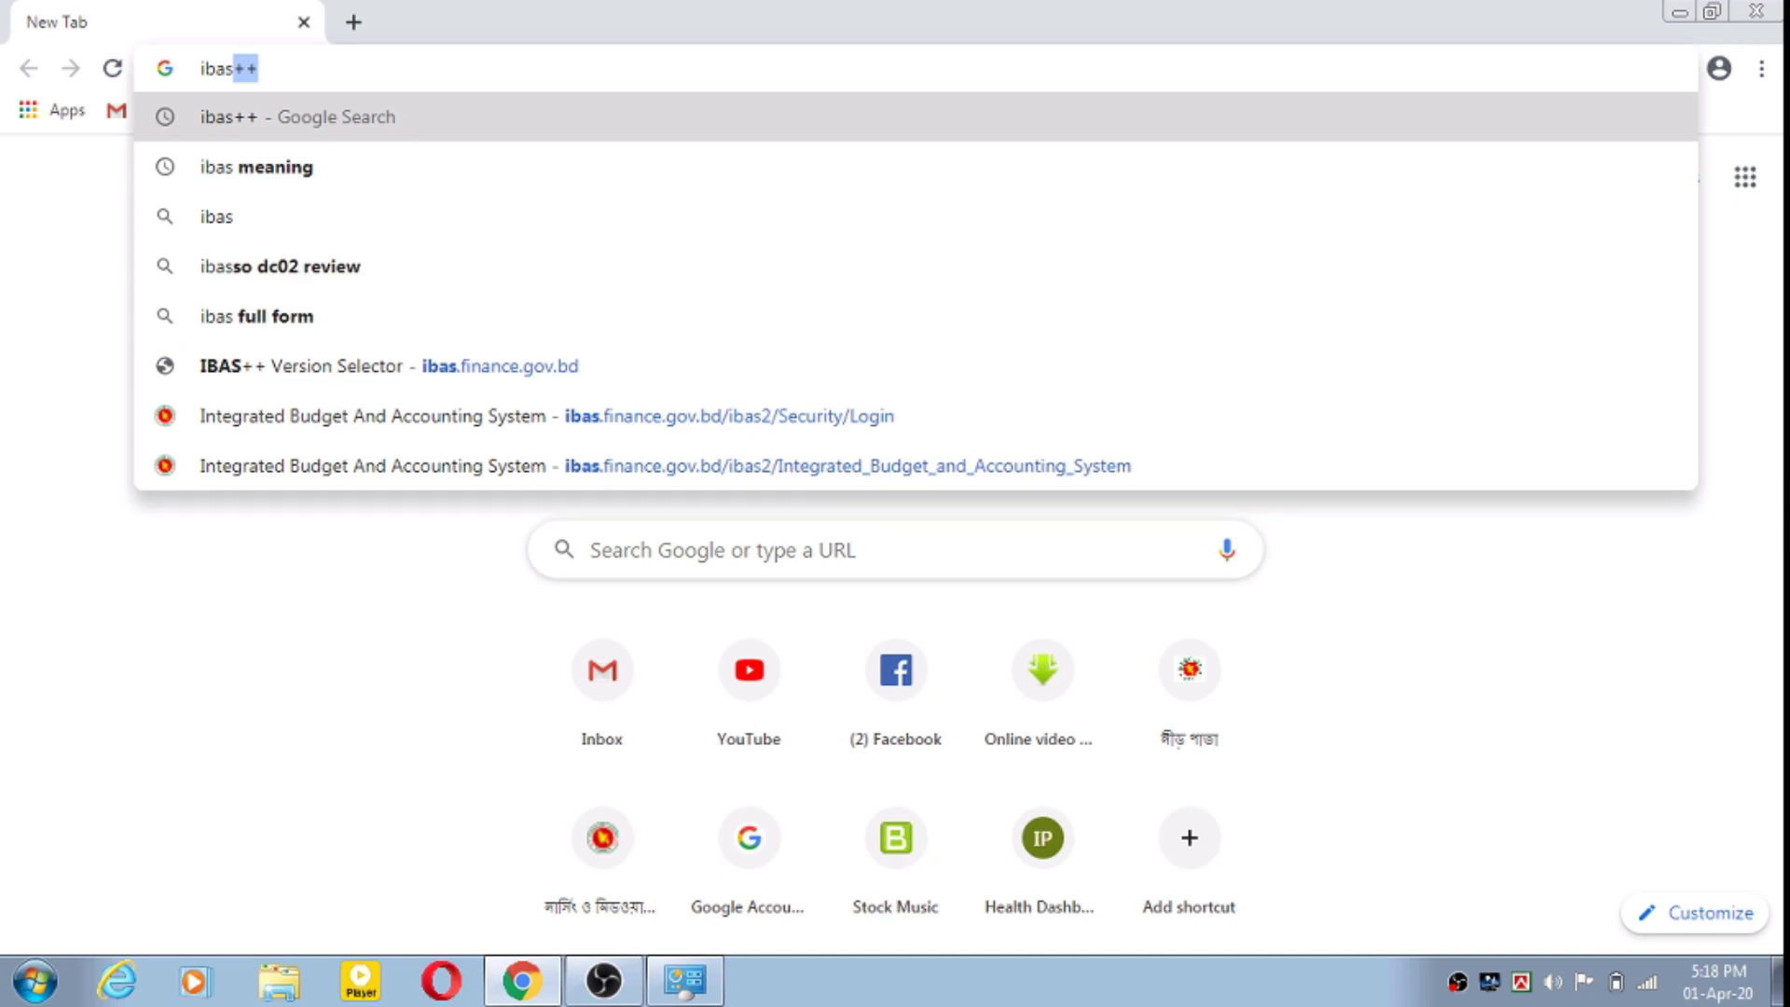
pyautogui.press('Return')
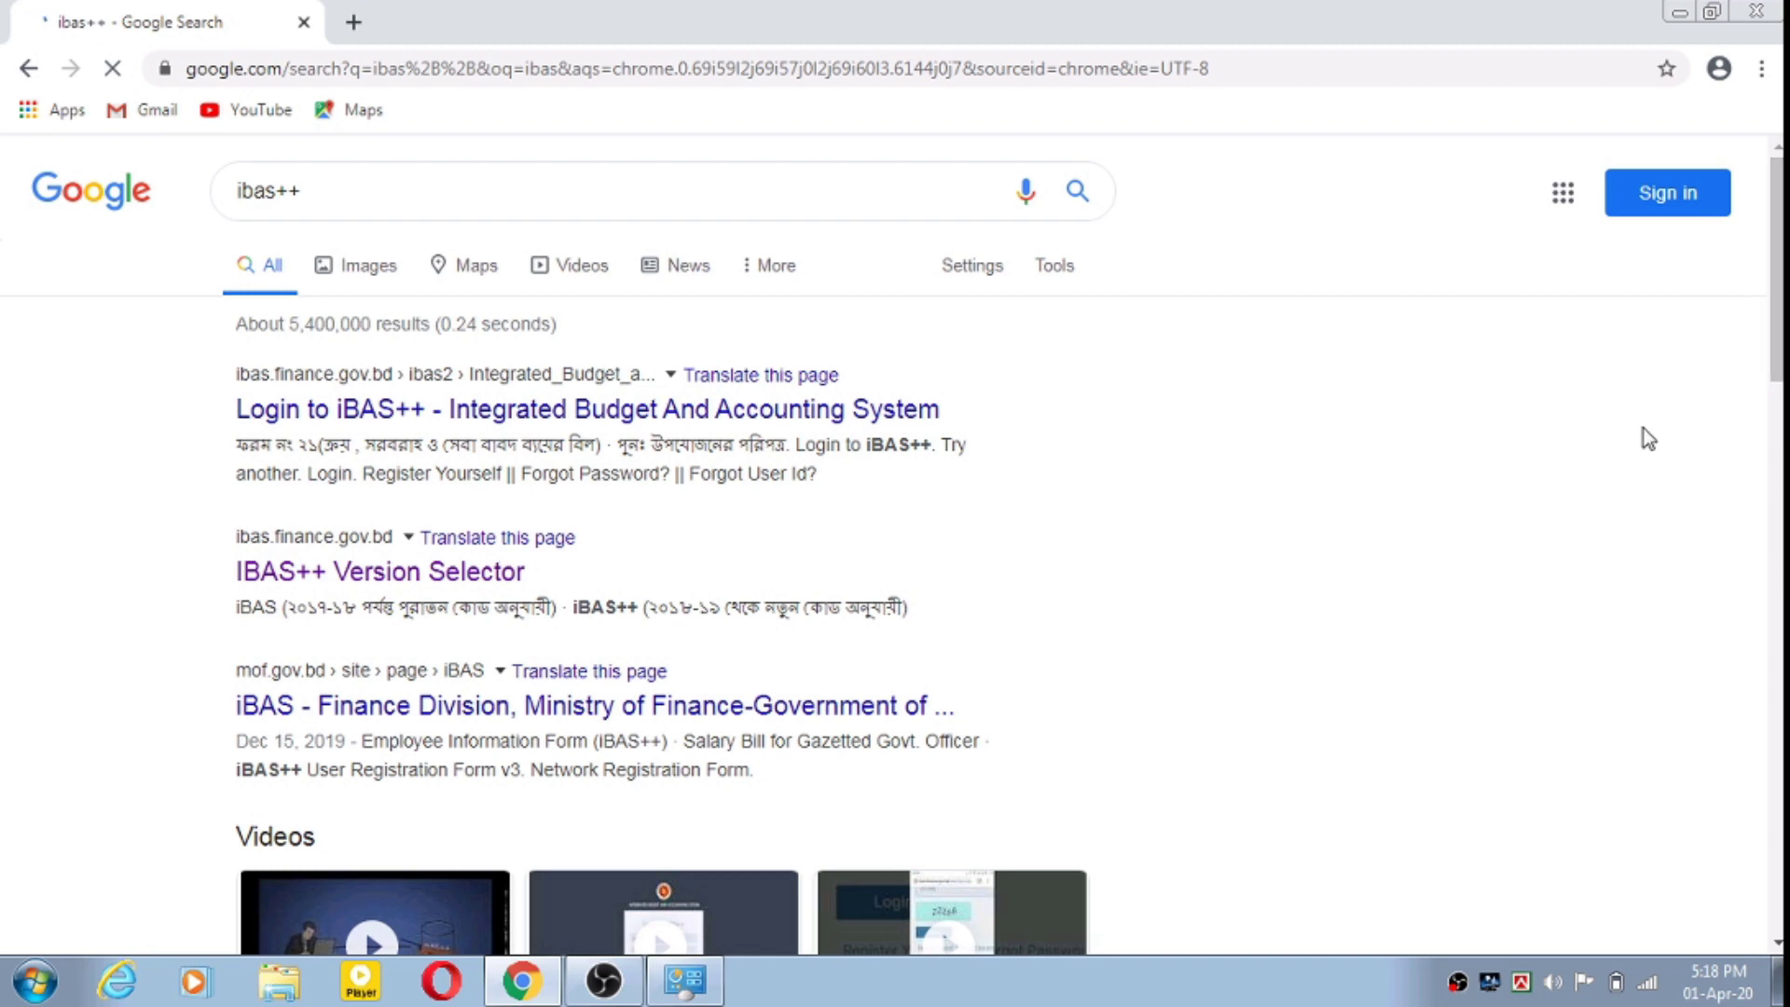
pyautogui.scroll(-3, 508, 411)
pyautogui.scroll(3, 532, 304)
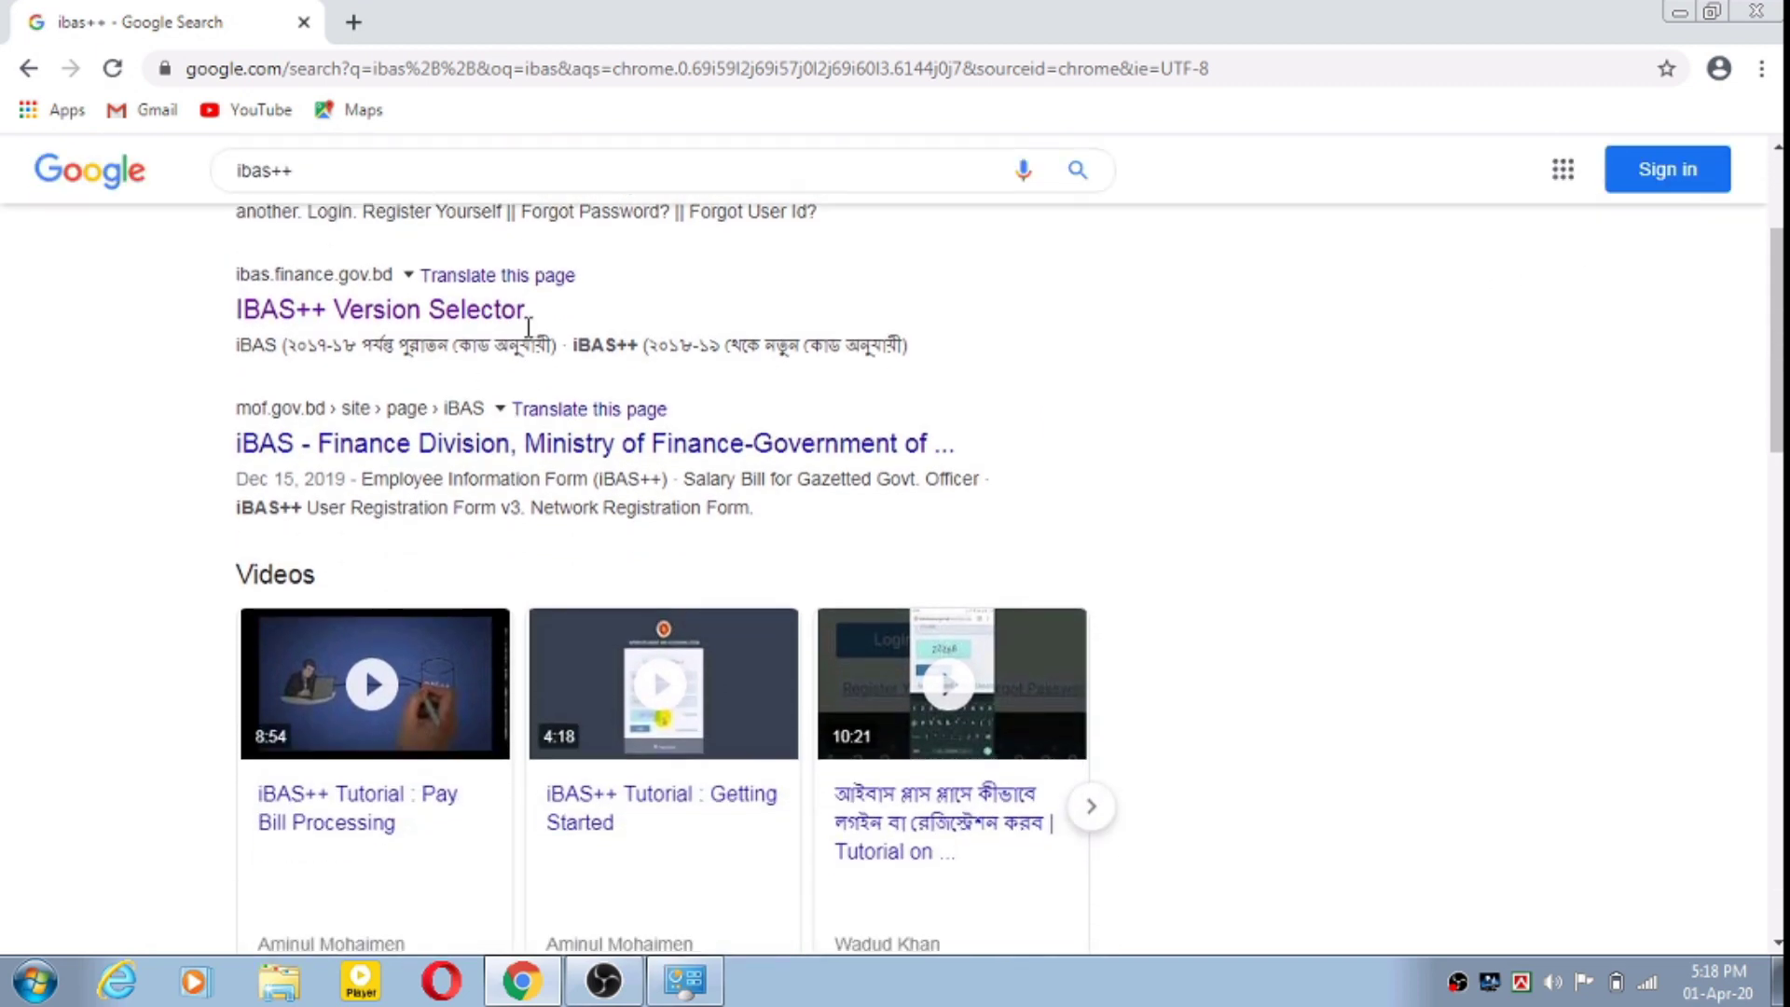
pyautogui.scroll(1, 533, 303)
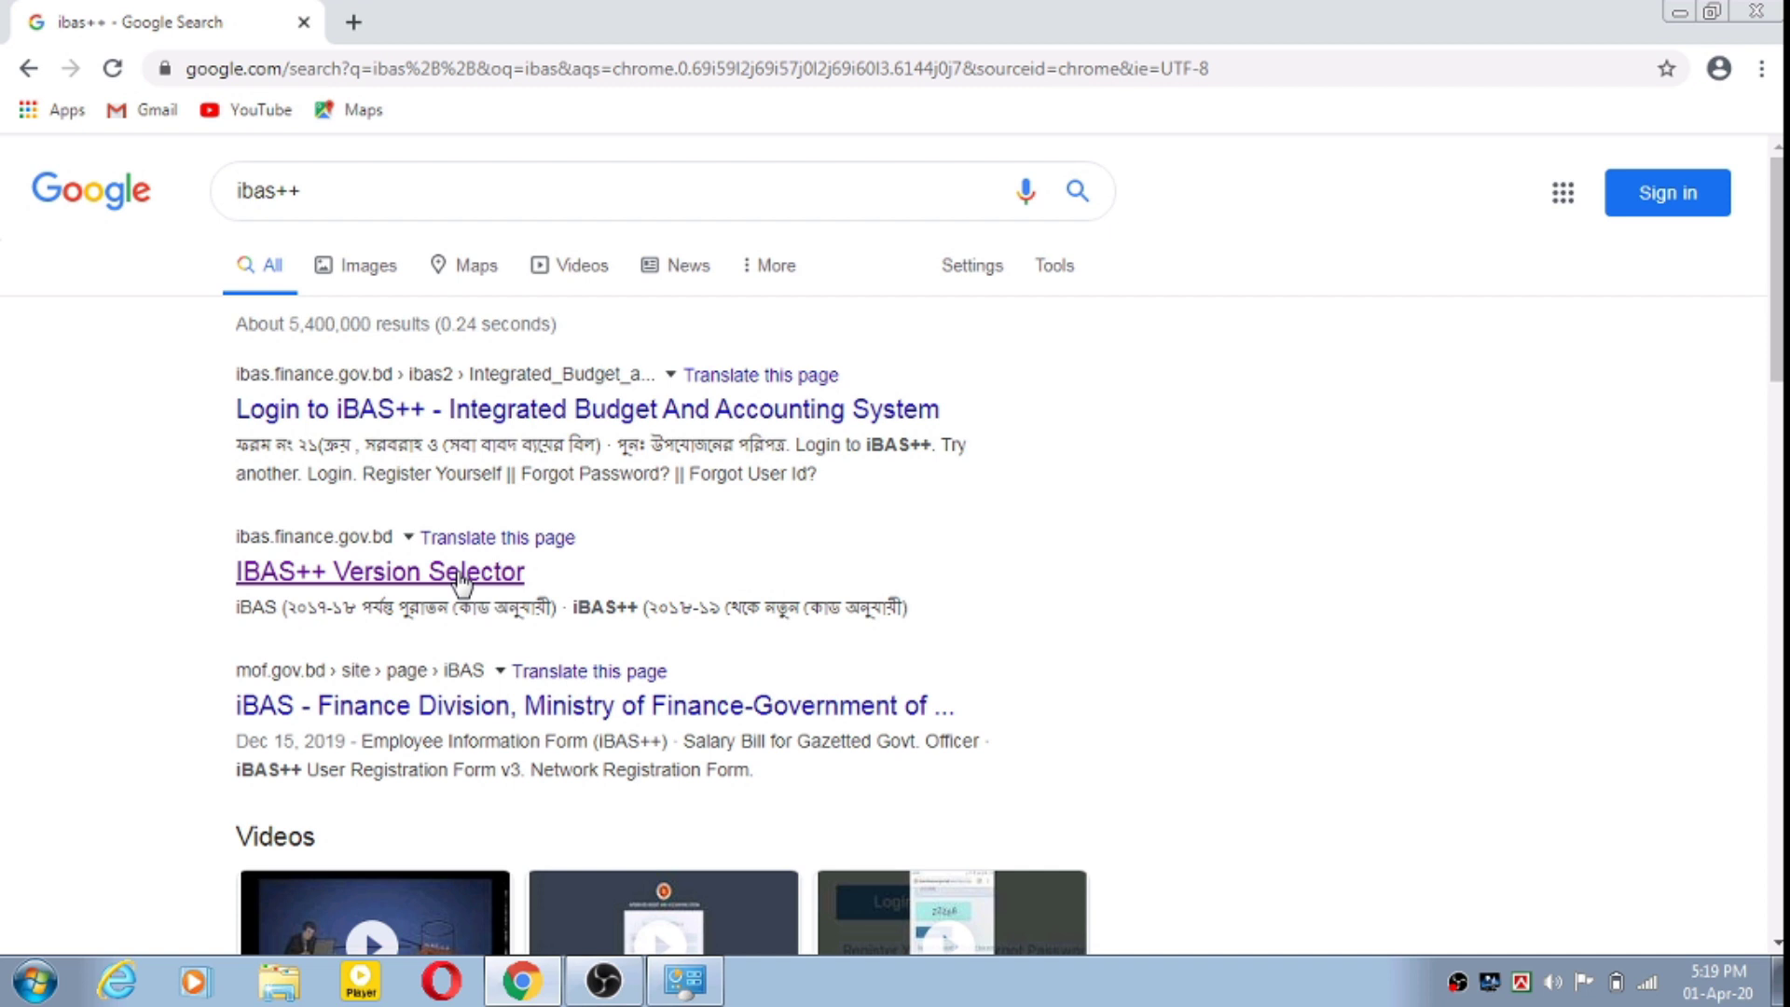
pyautogui.click(462, 578)
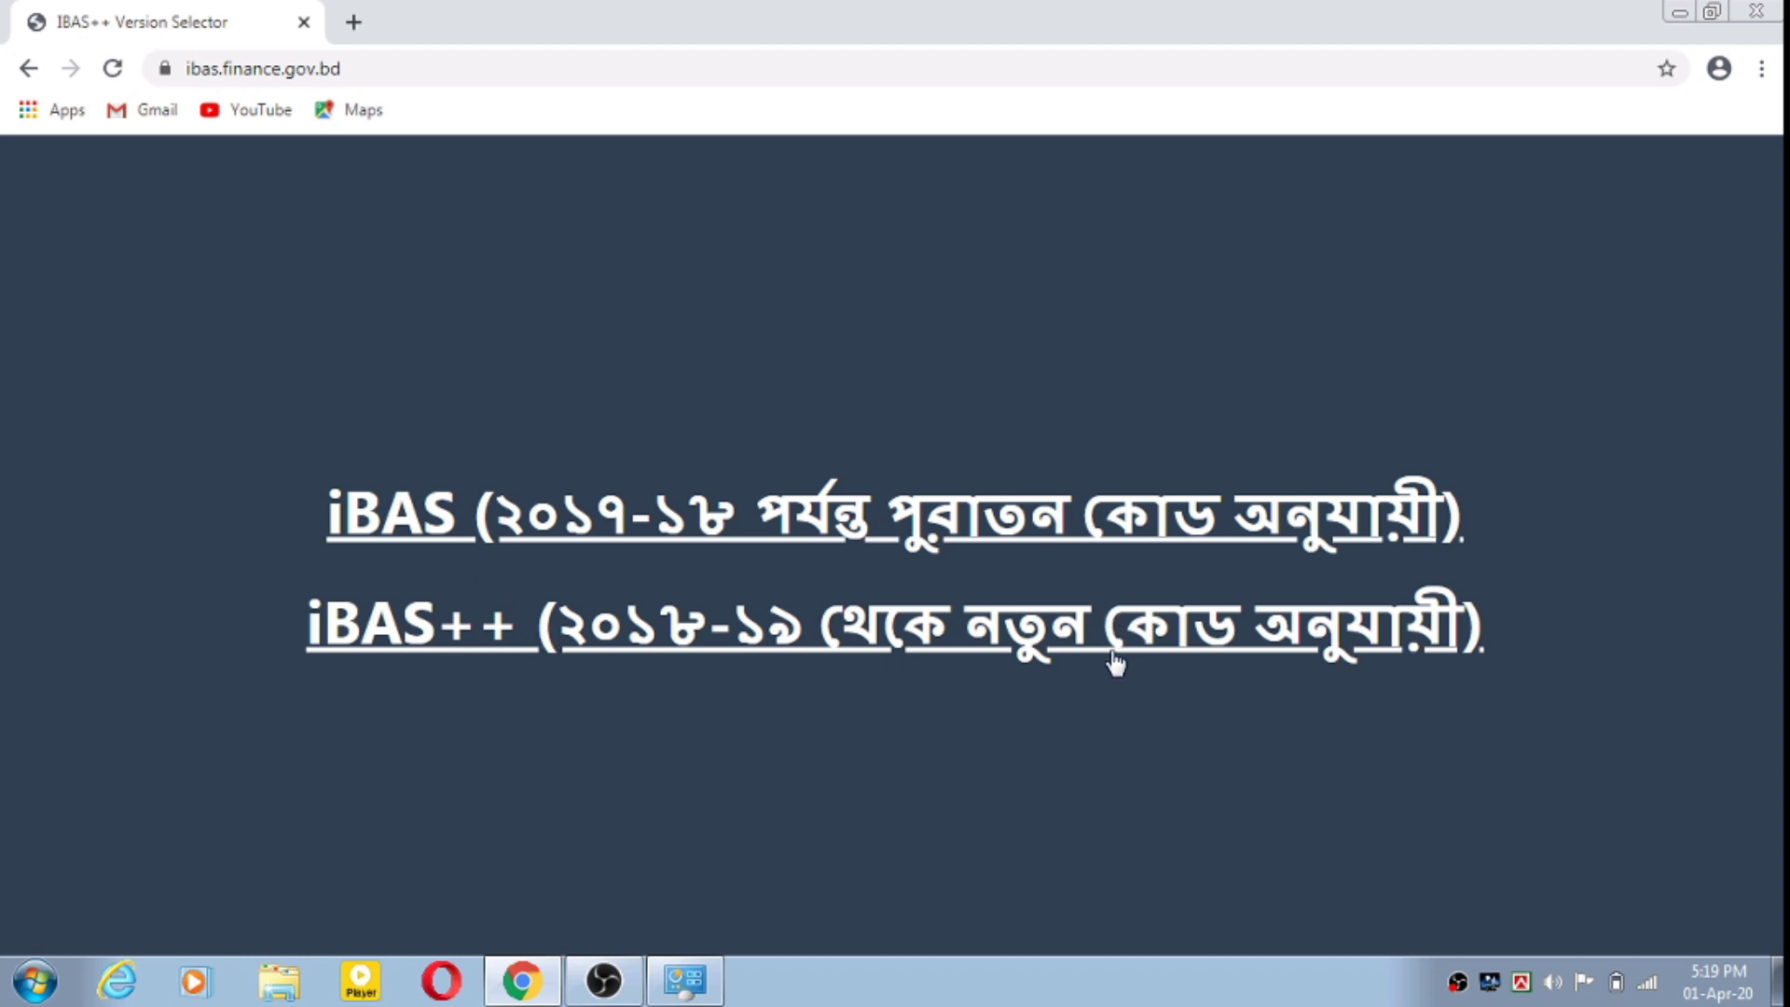
# Choose iBAS++ and log in with the user ID, password and captcha text
pyautogui.click(1075, 642)
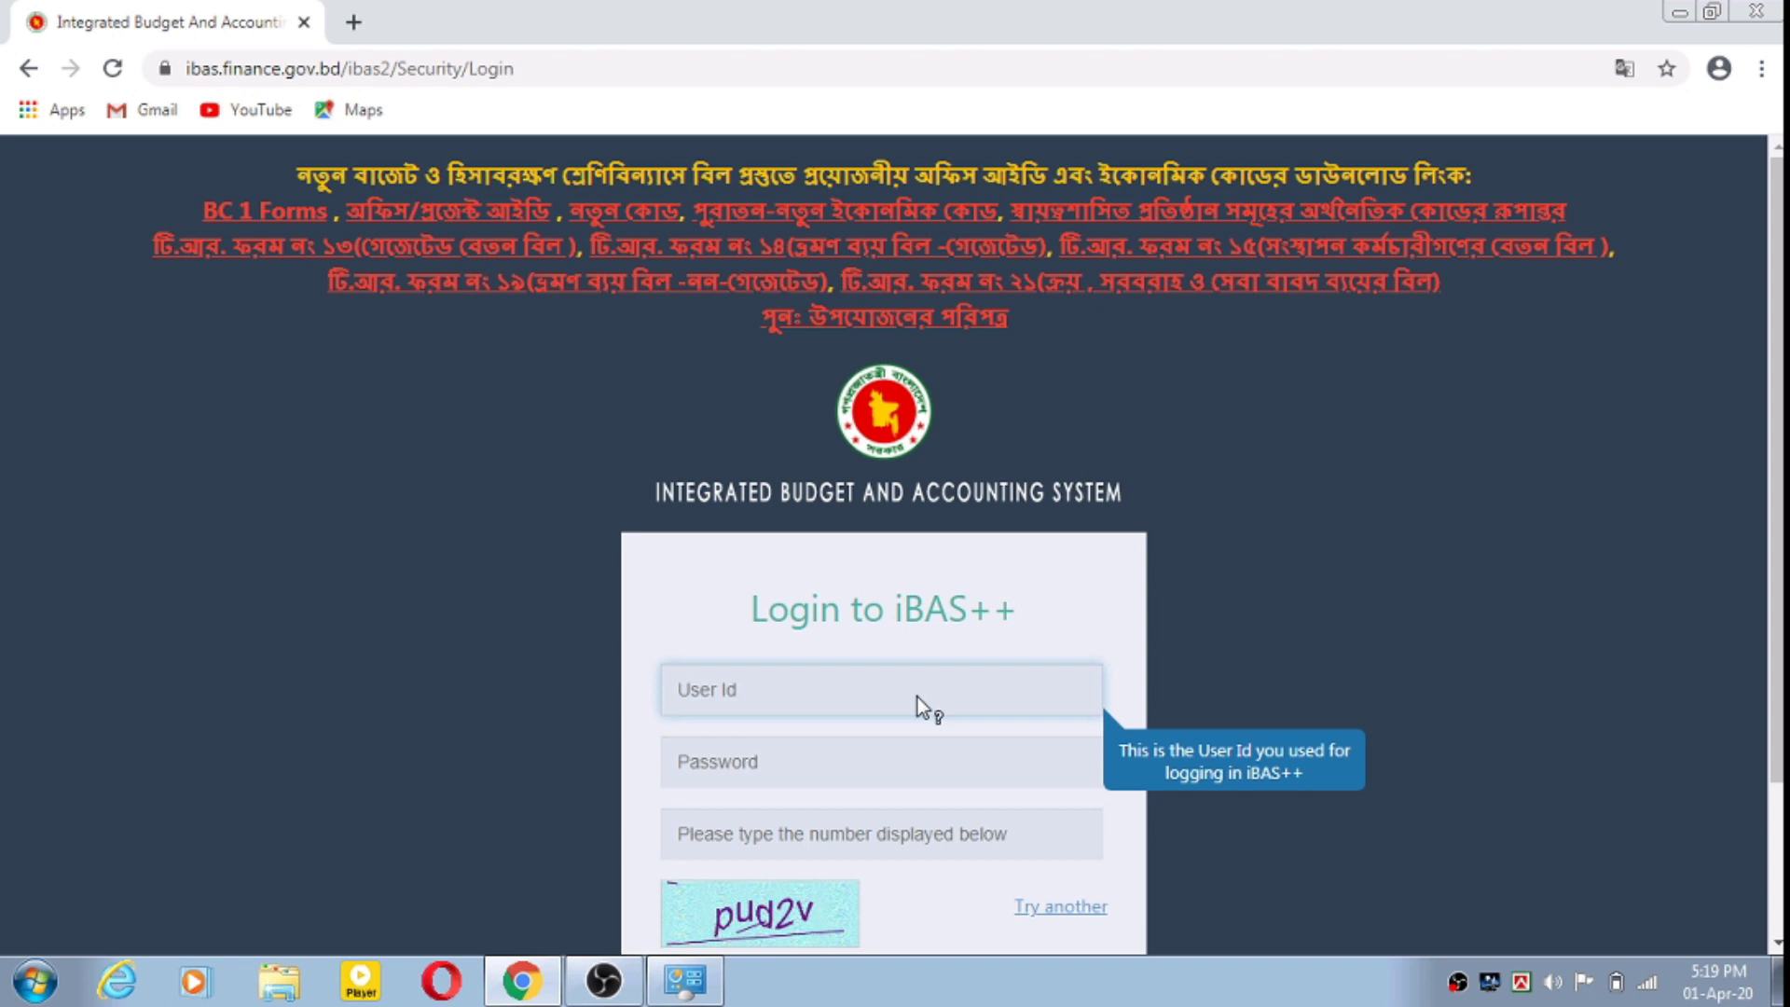
pyautogui.write('papli1991')
pyautogui.click(930, 773)
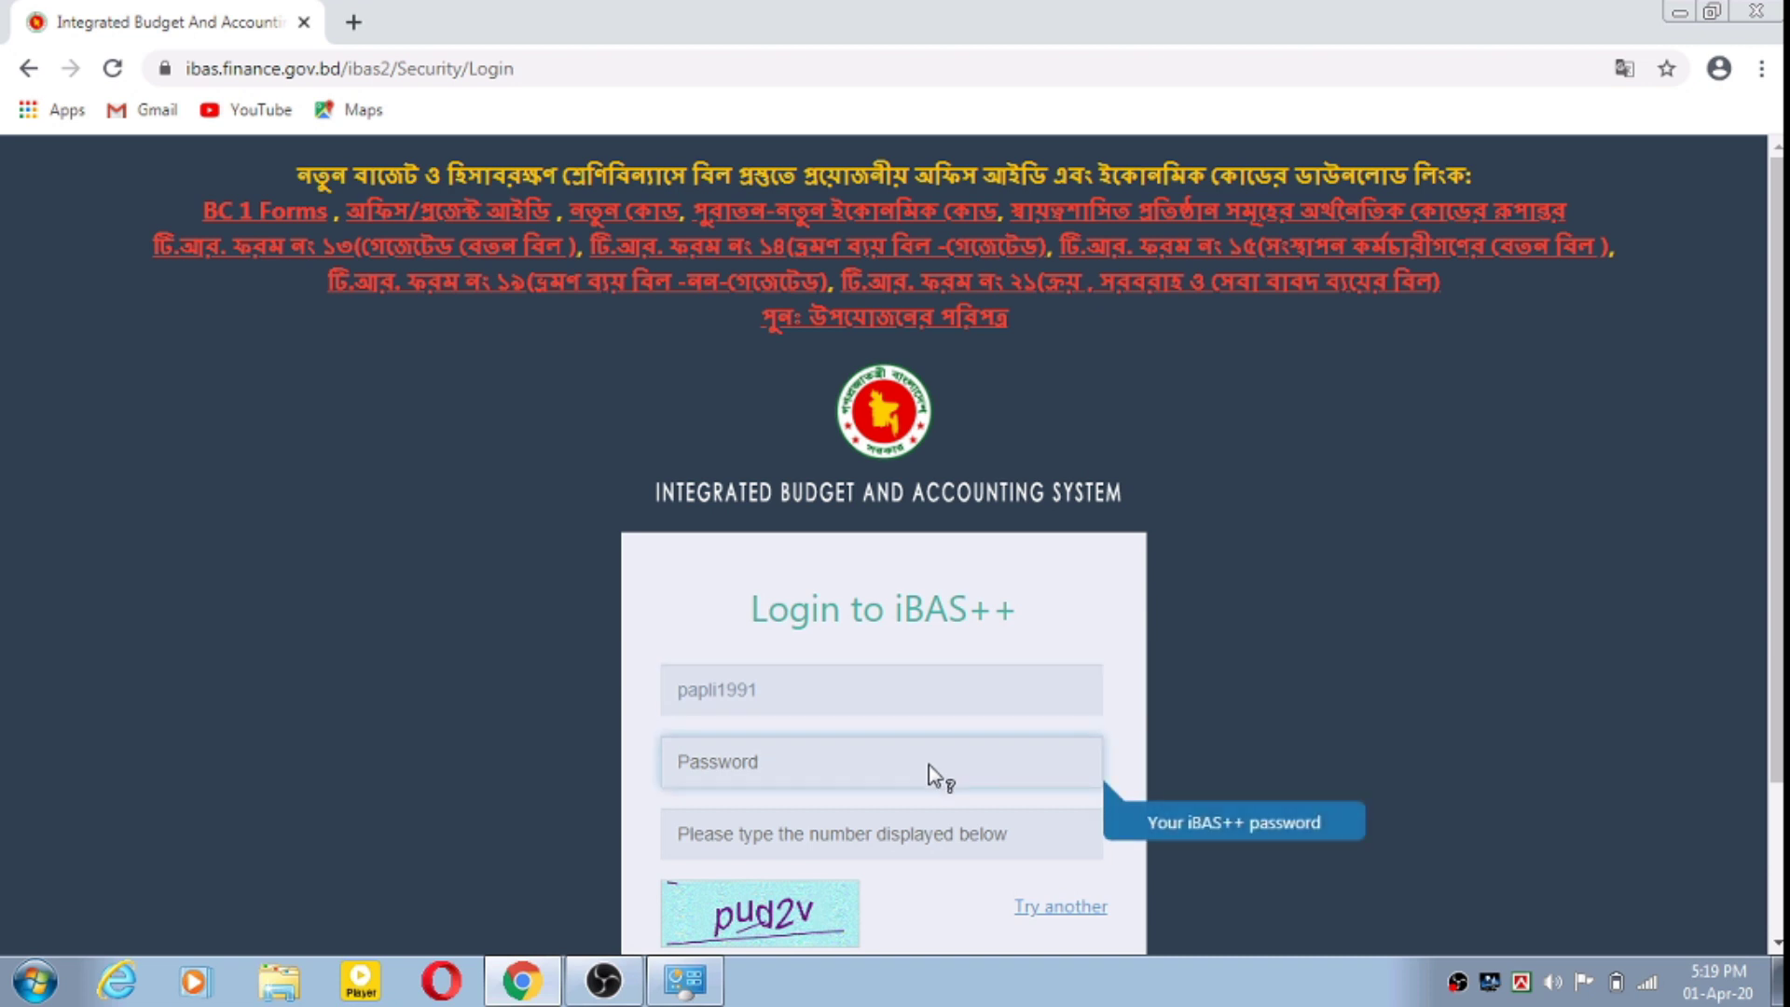
pyautogui.write('**********')
pyautogui.scroll(-2, 929, 765)
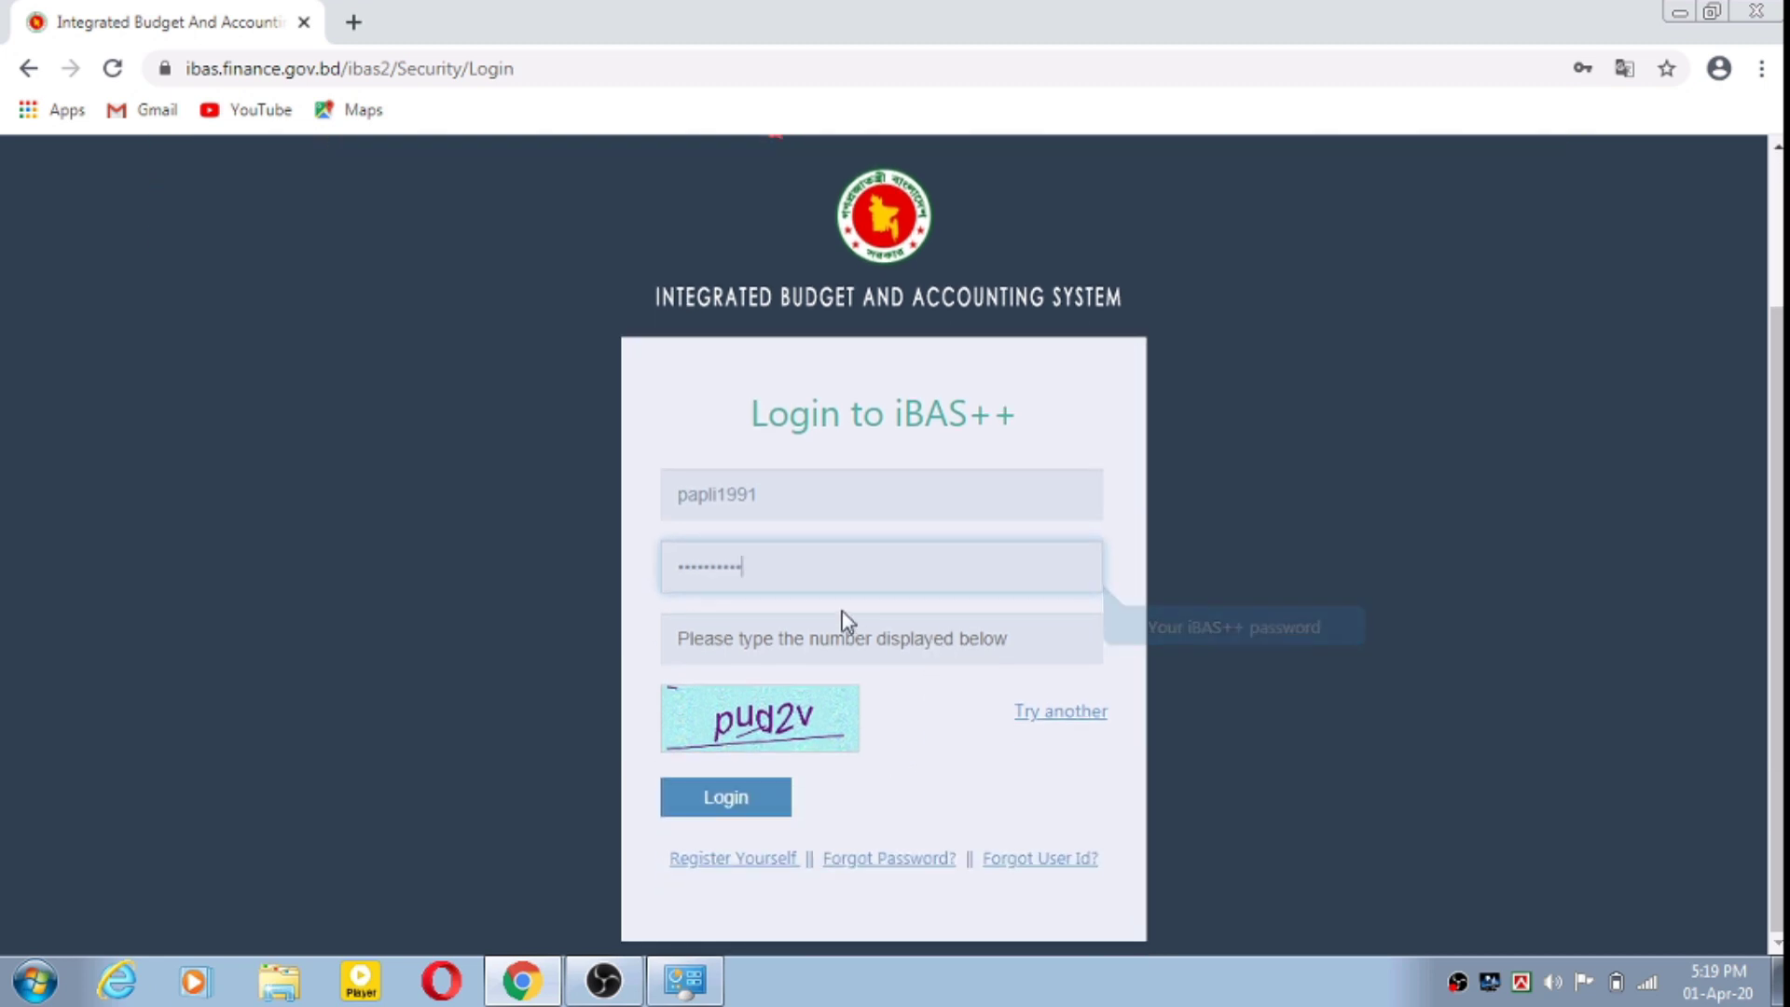
pyautogui.click(837, 636)
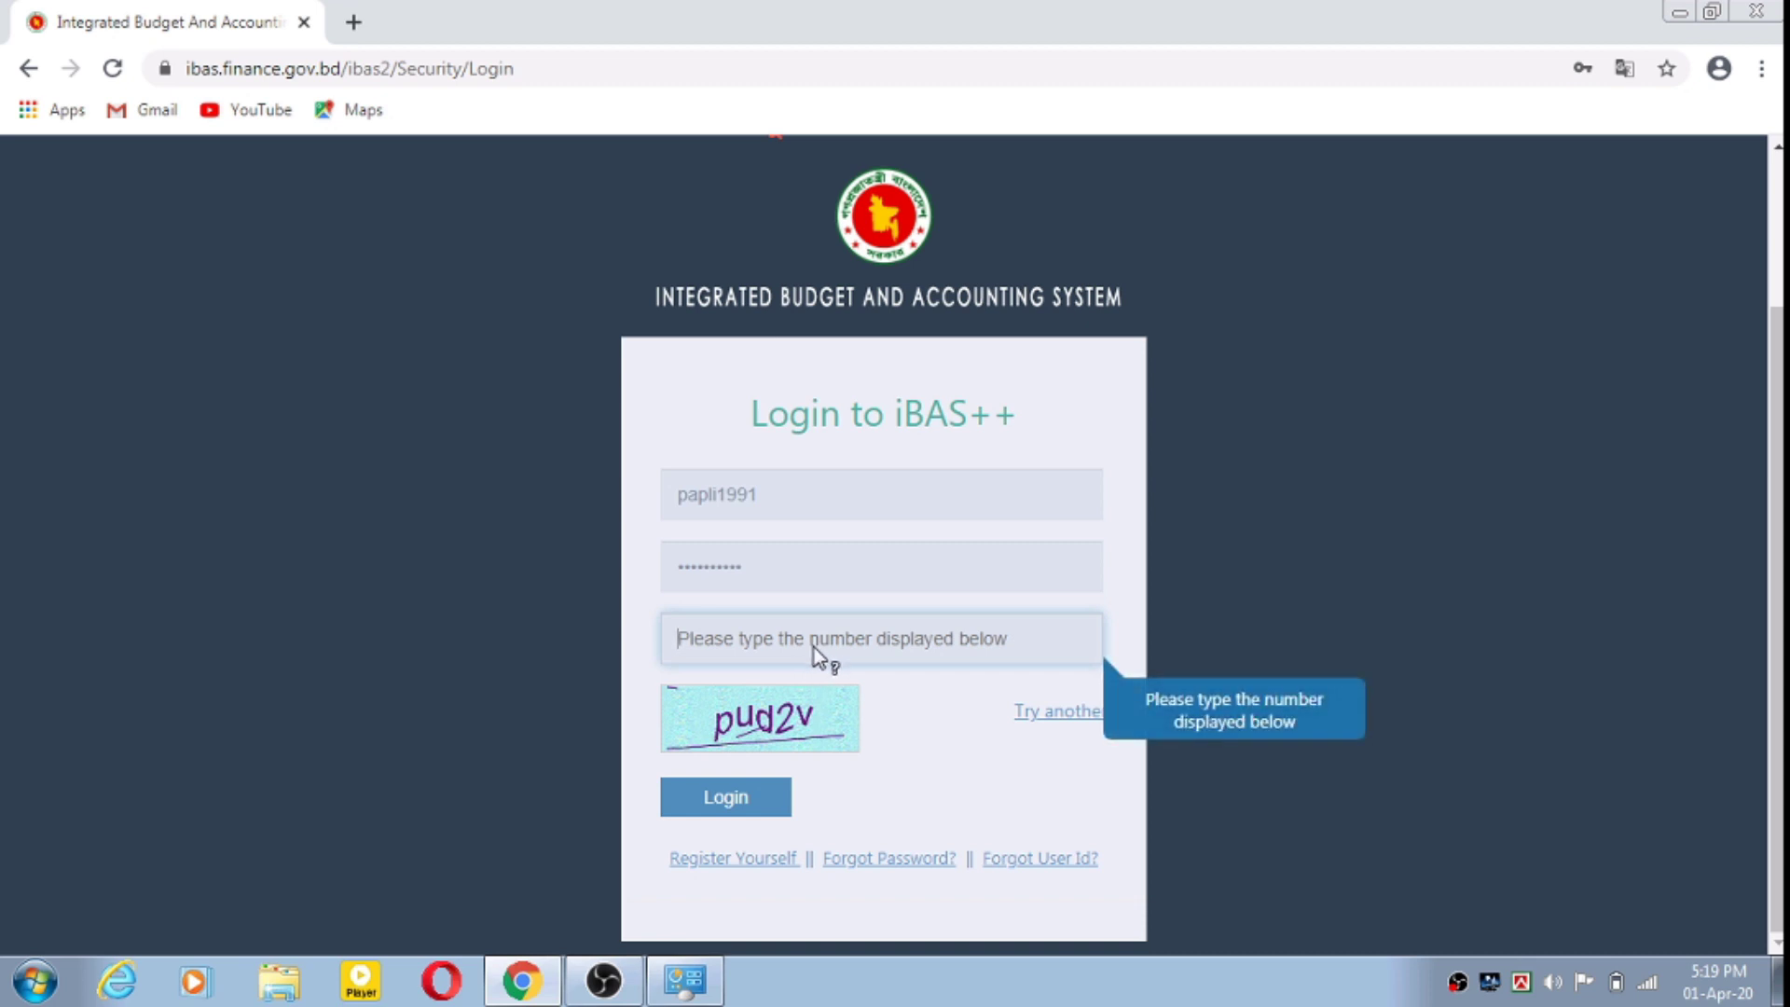
pyautogui.write('pu')
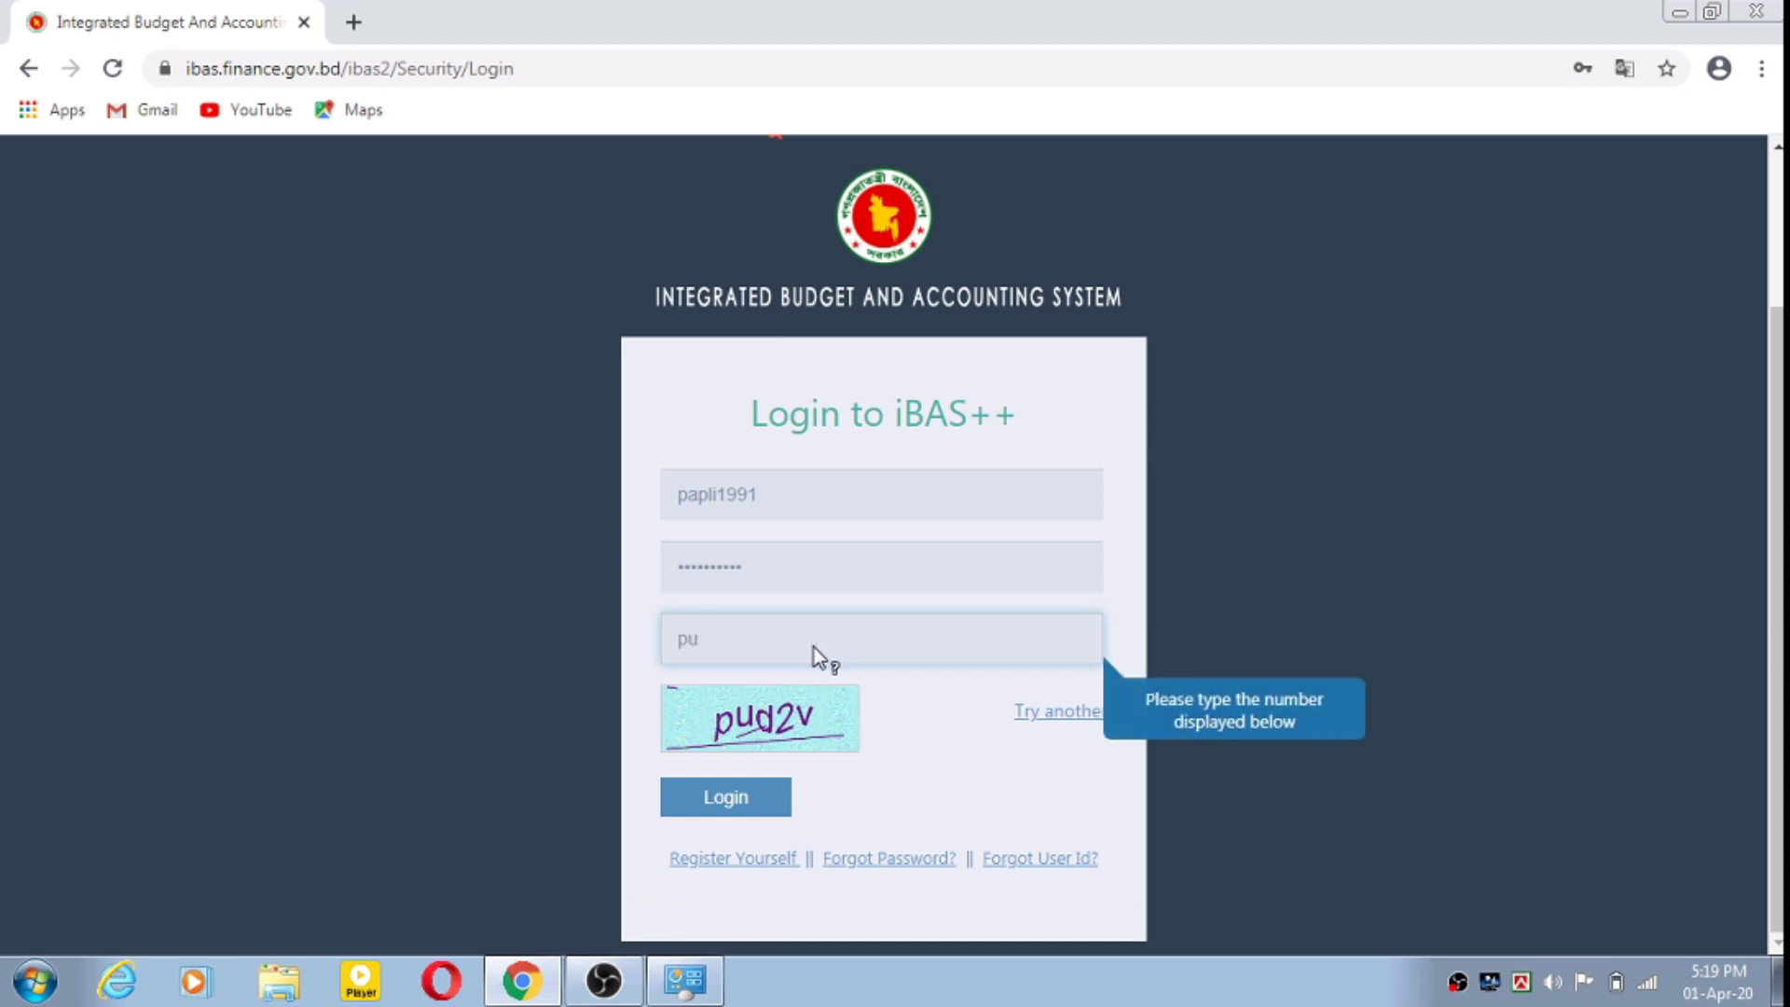
pyautogui.write('d2v')
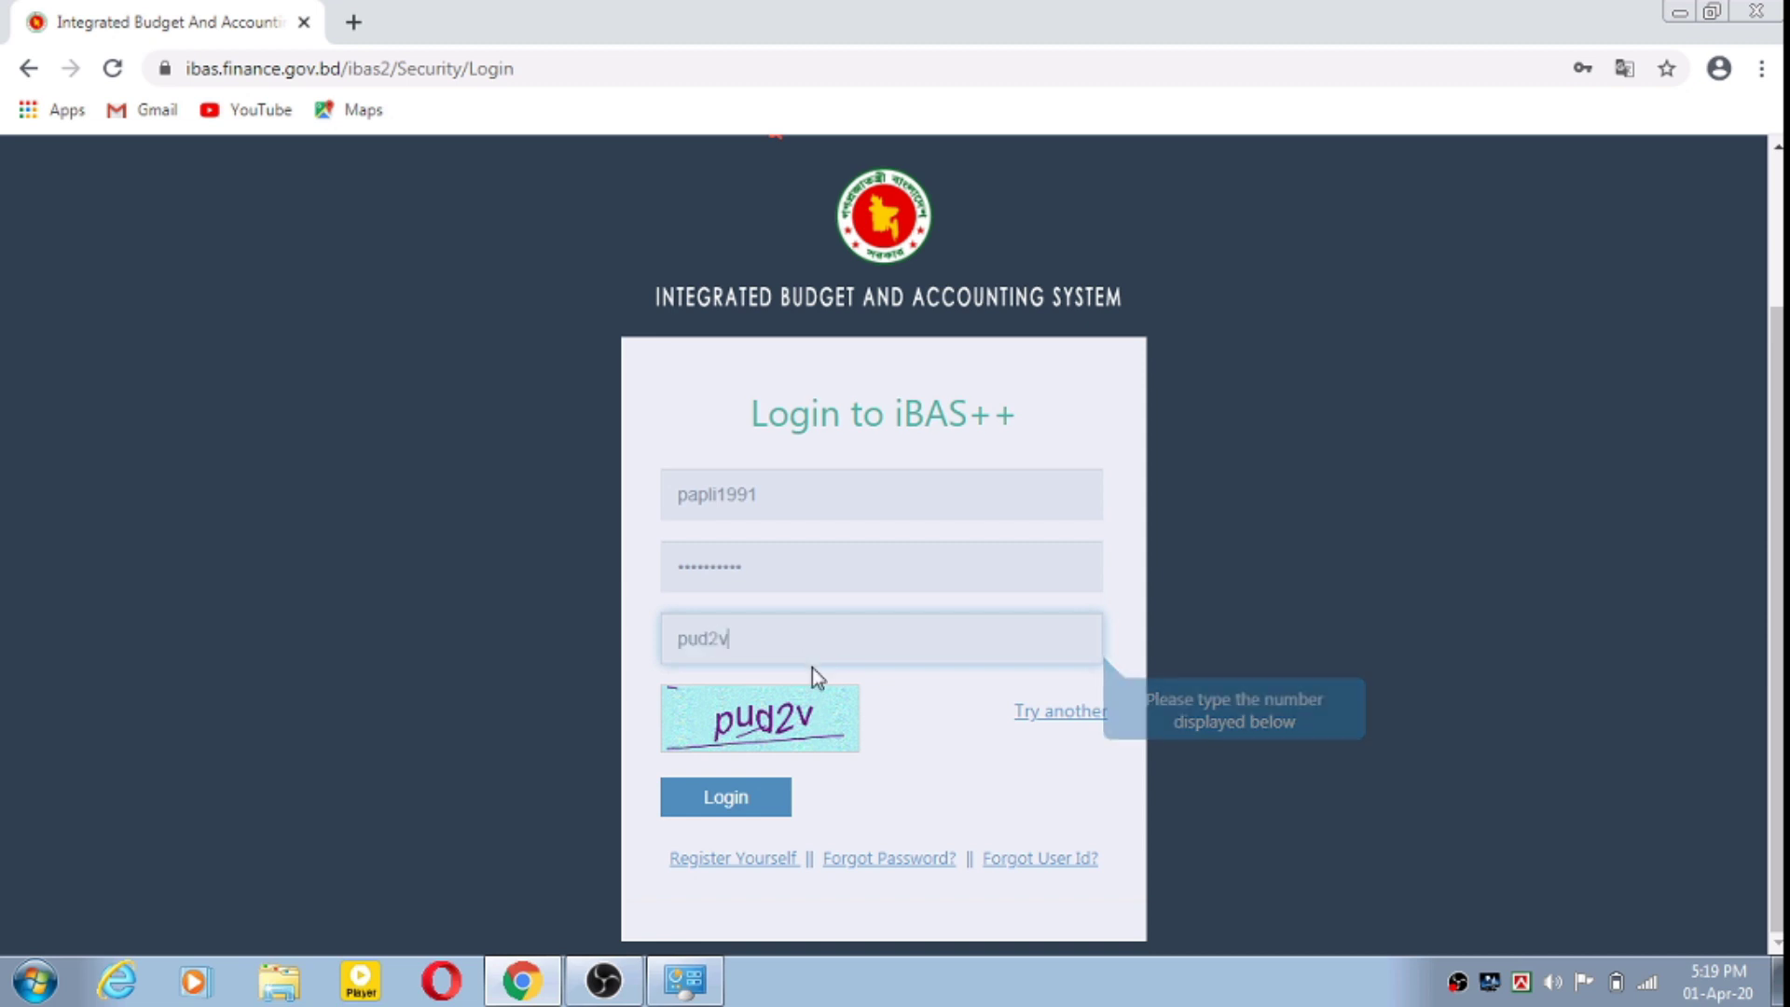
pyautogui.click(726, 798)
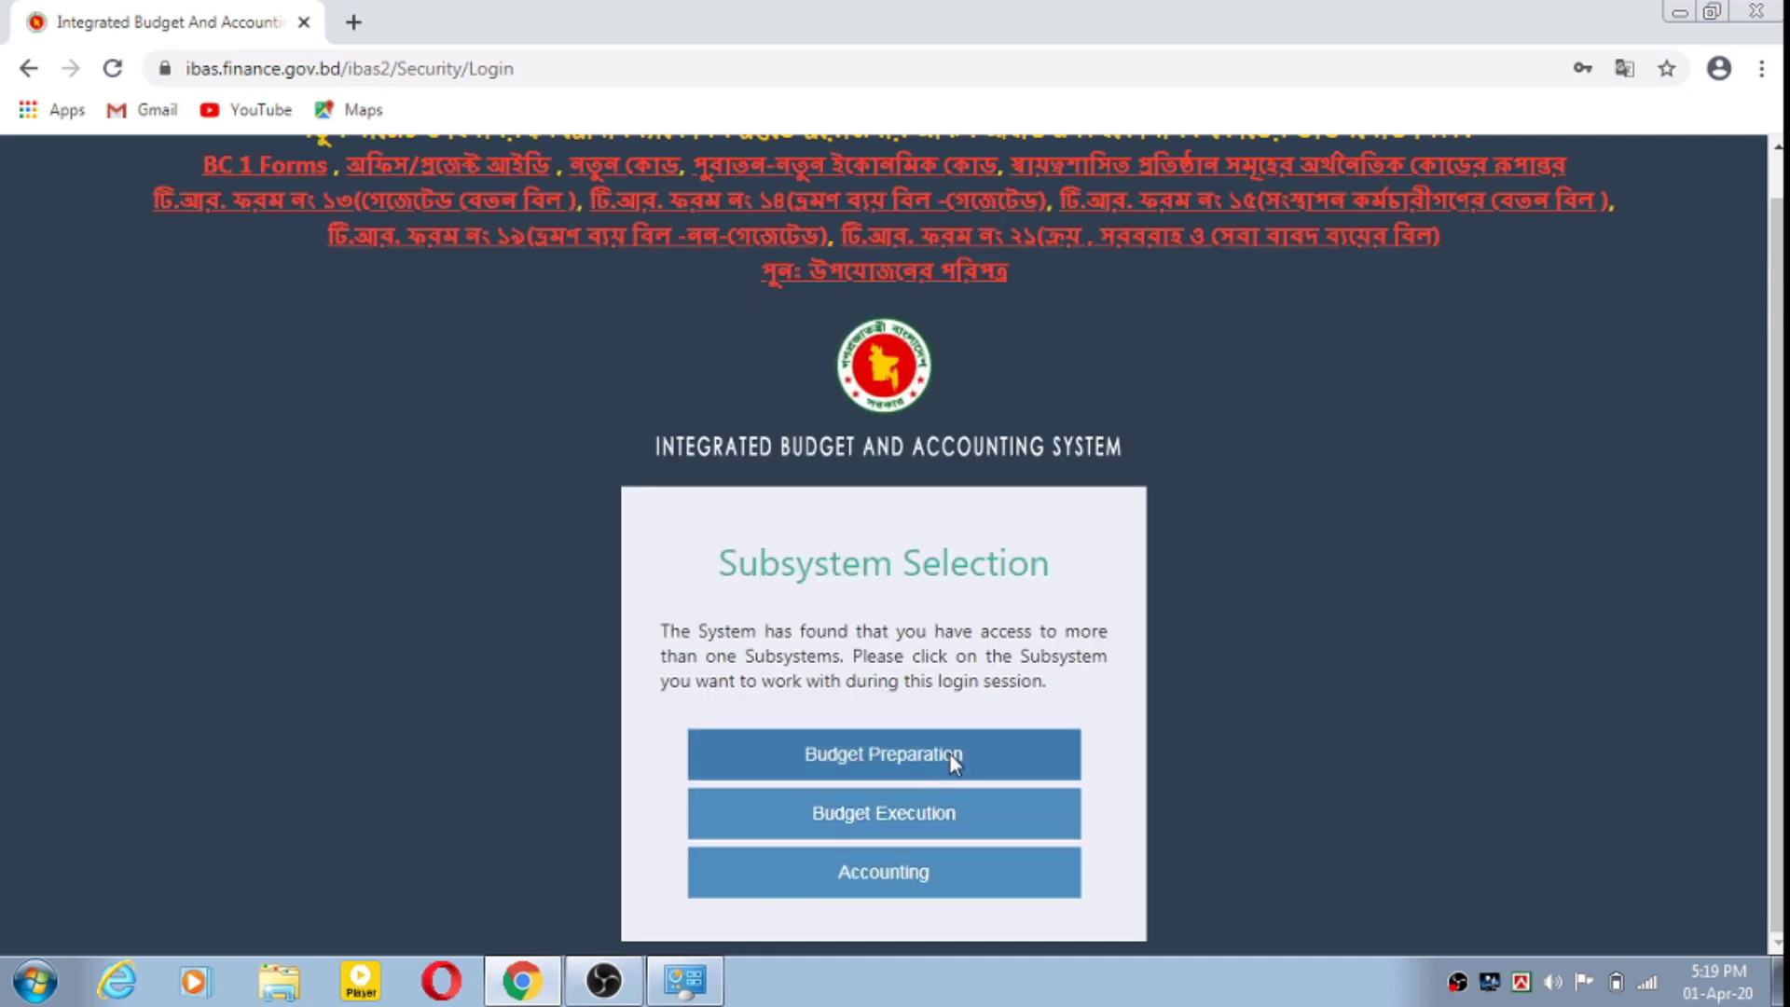
# Enter the Budget Execution subsystem to show the 2019-20 Bill Status table
pyautogui.click(940, 815)
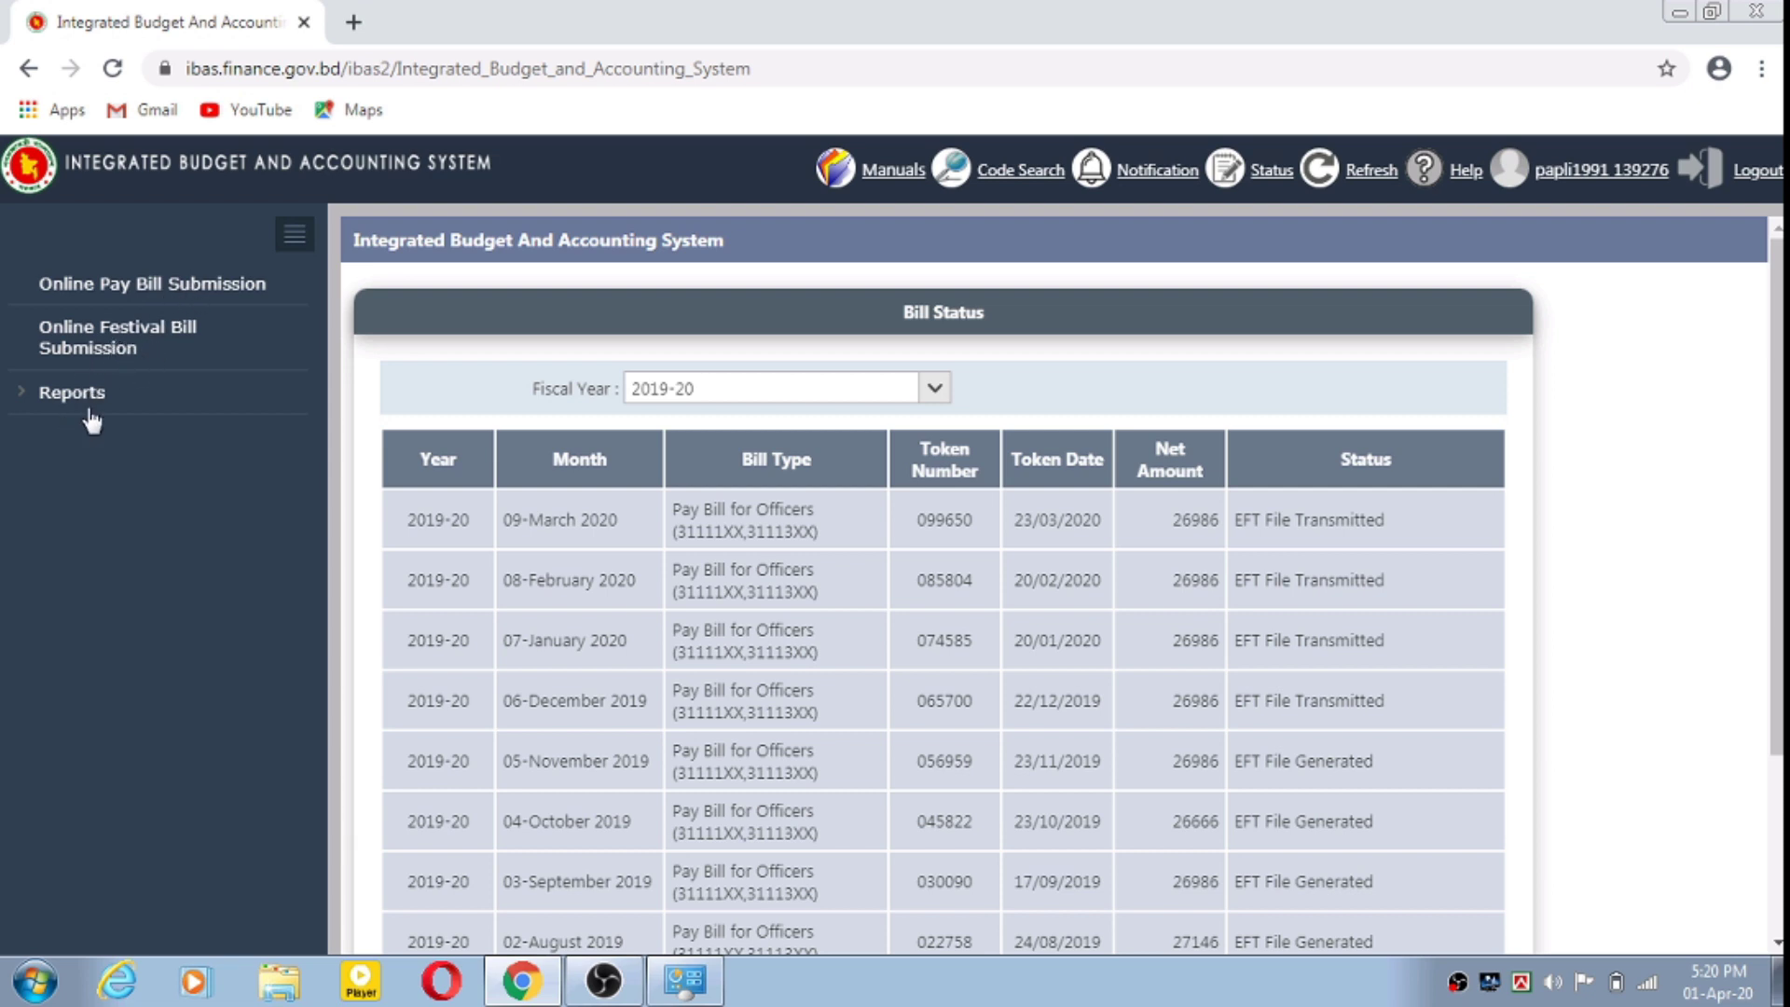
# Load the 2019-20 Bangla New Year bill in Online Festival Bill Submission
pyautogui.click(137, 342)
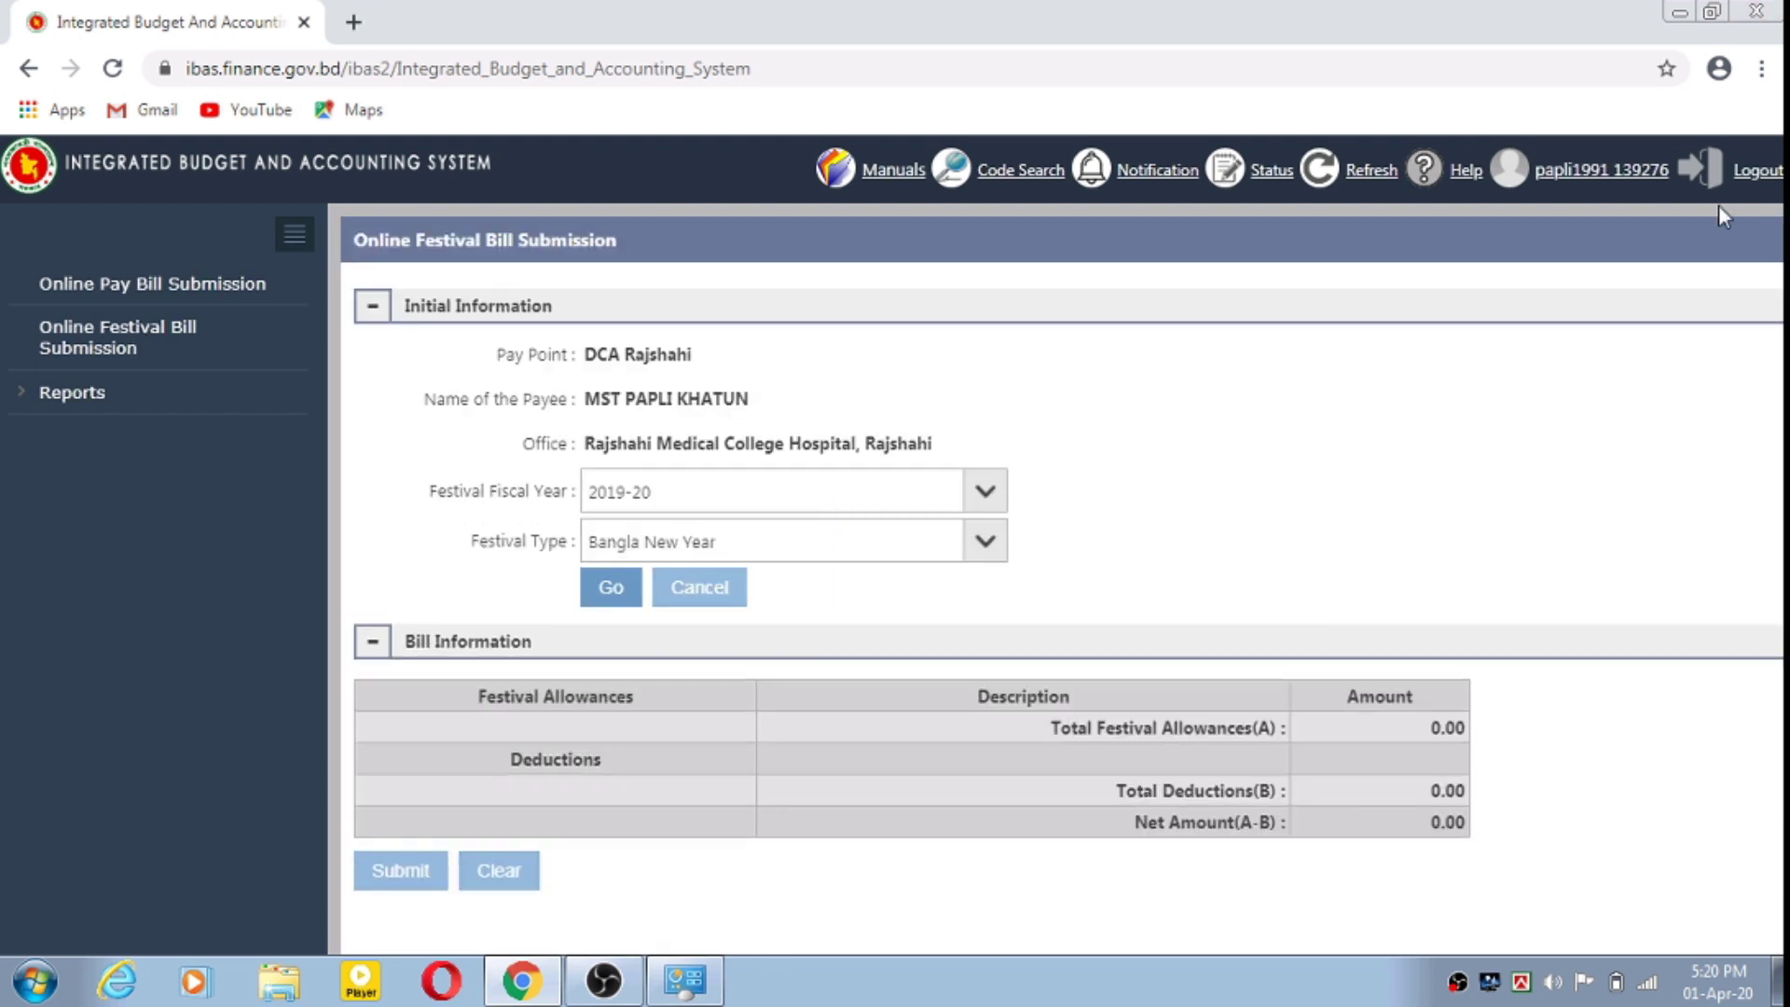
pyautogui.click(902, 514)
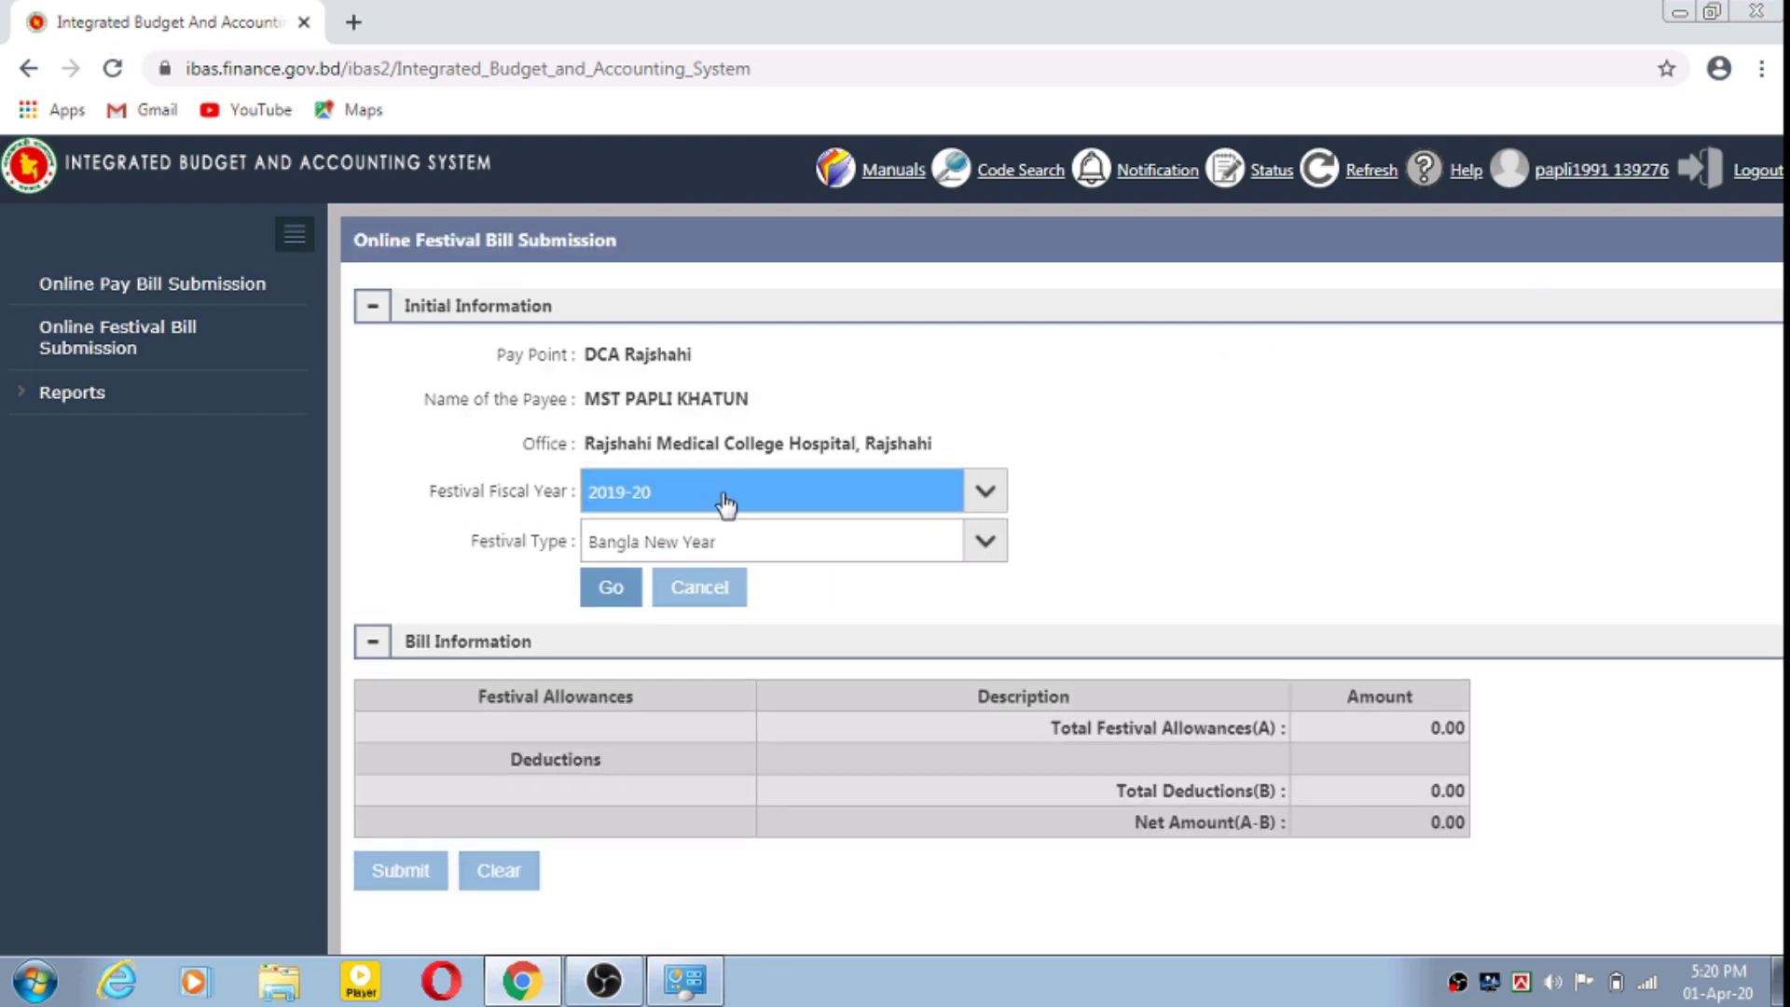
pyautogui.click(685, 504)
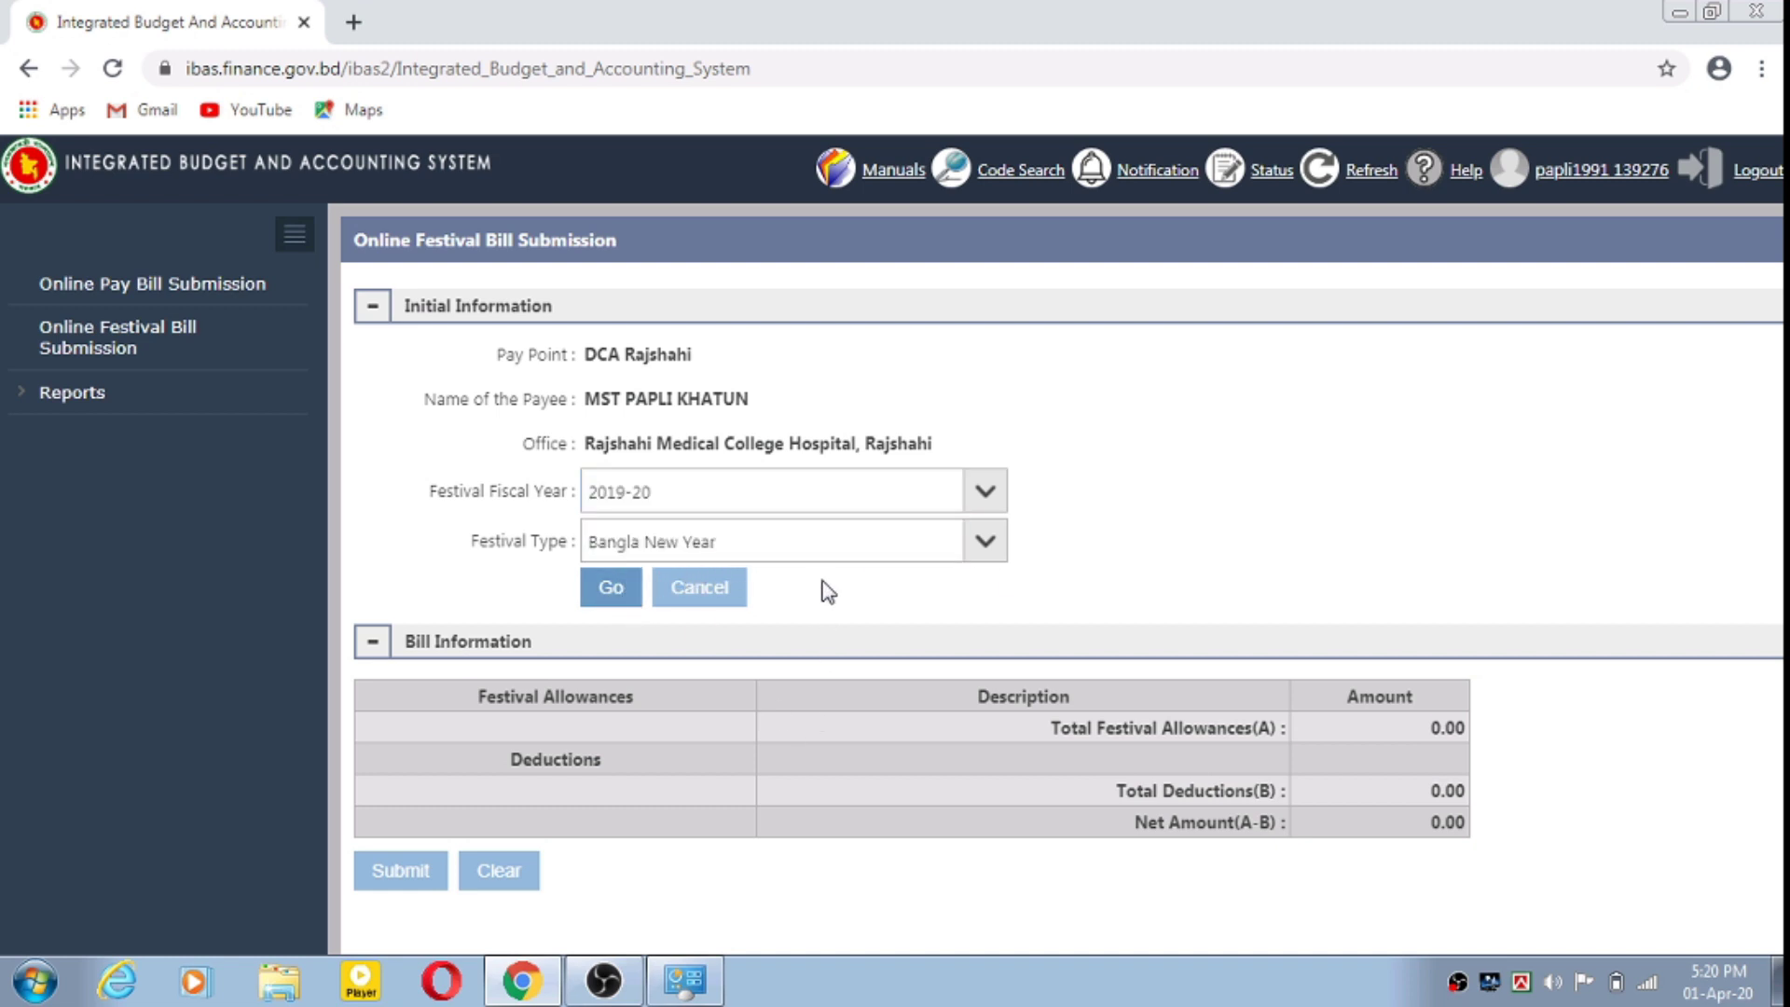
pyautogui.click(617, 595)
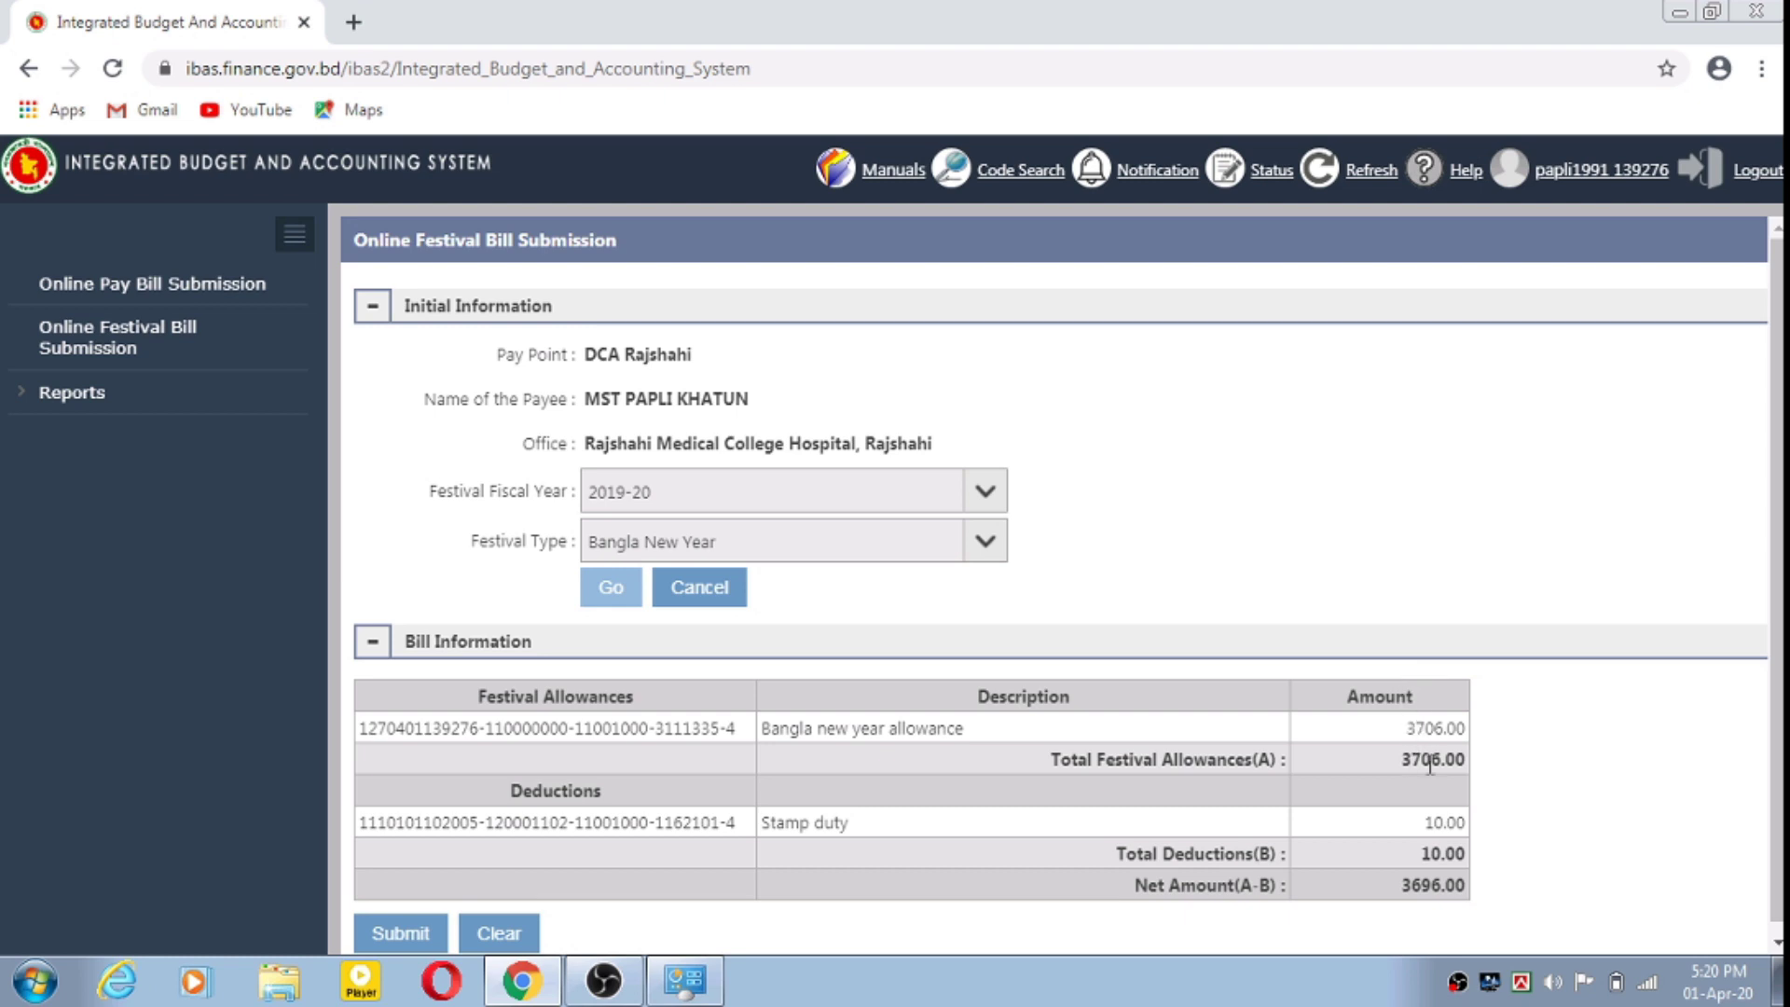
pyautogui.scroll(-1, 1430, 792)
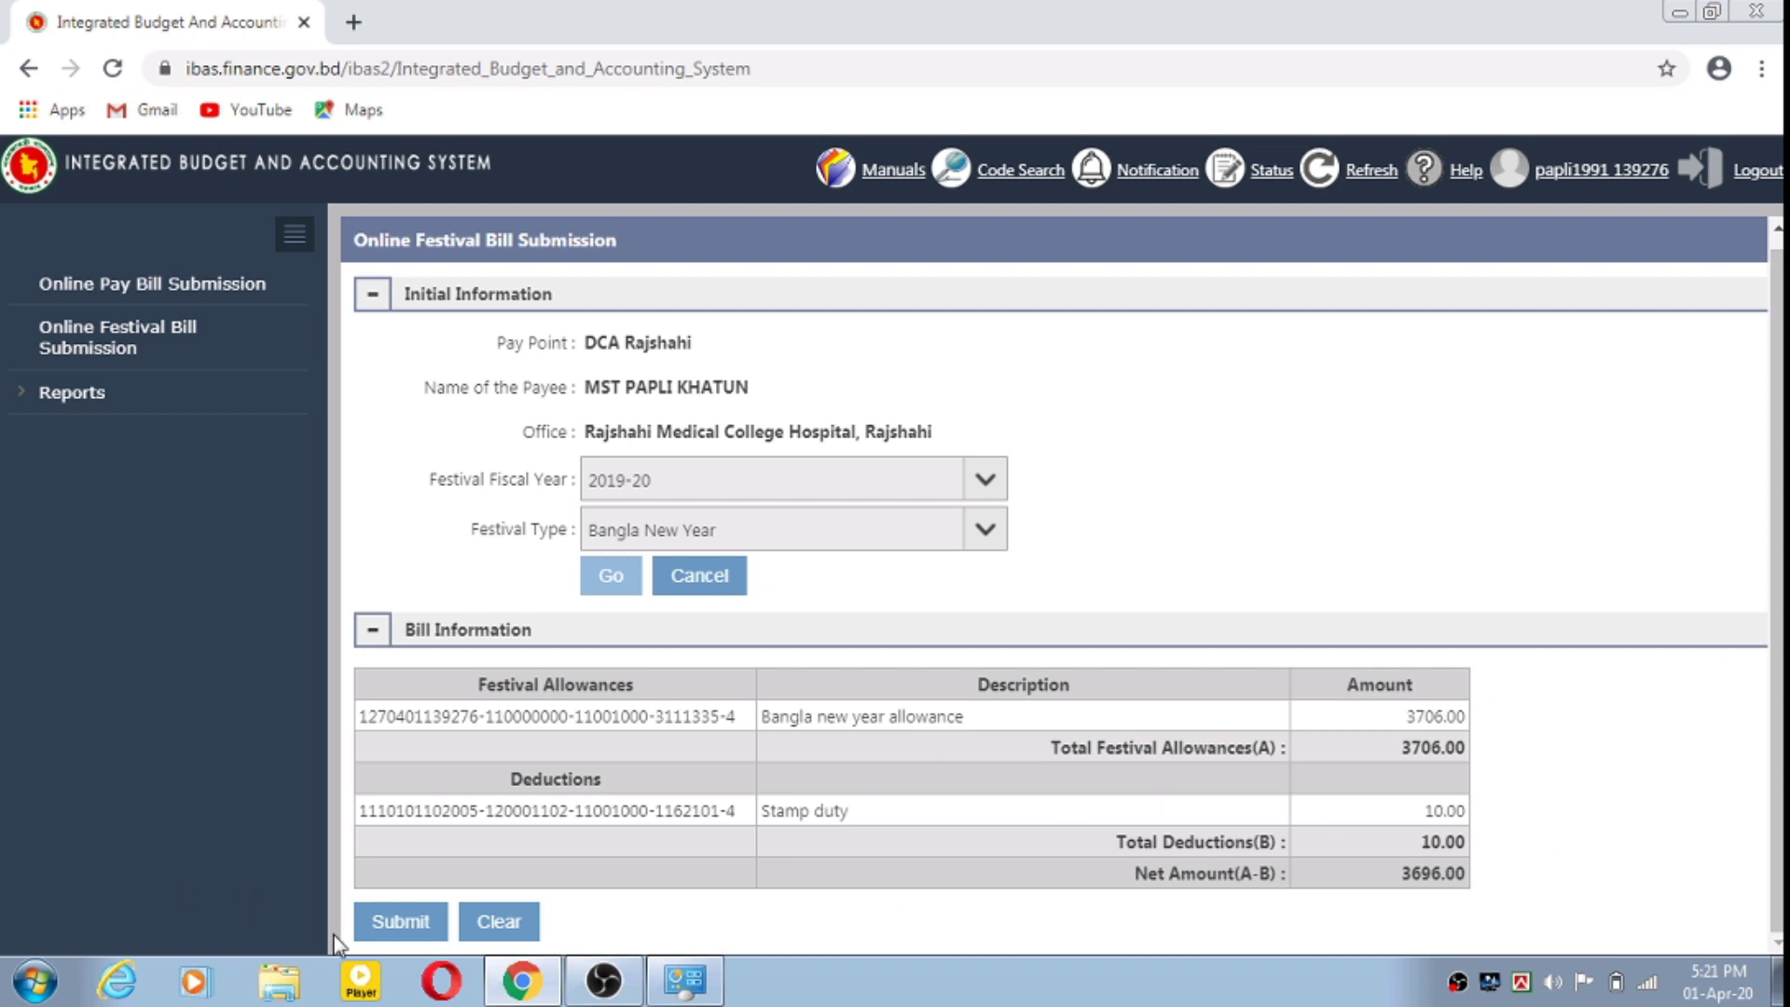
# Submit the festival bill and confirm it with the SMS validation code
pyautogui.click(374, 926)
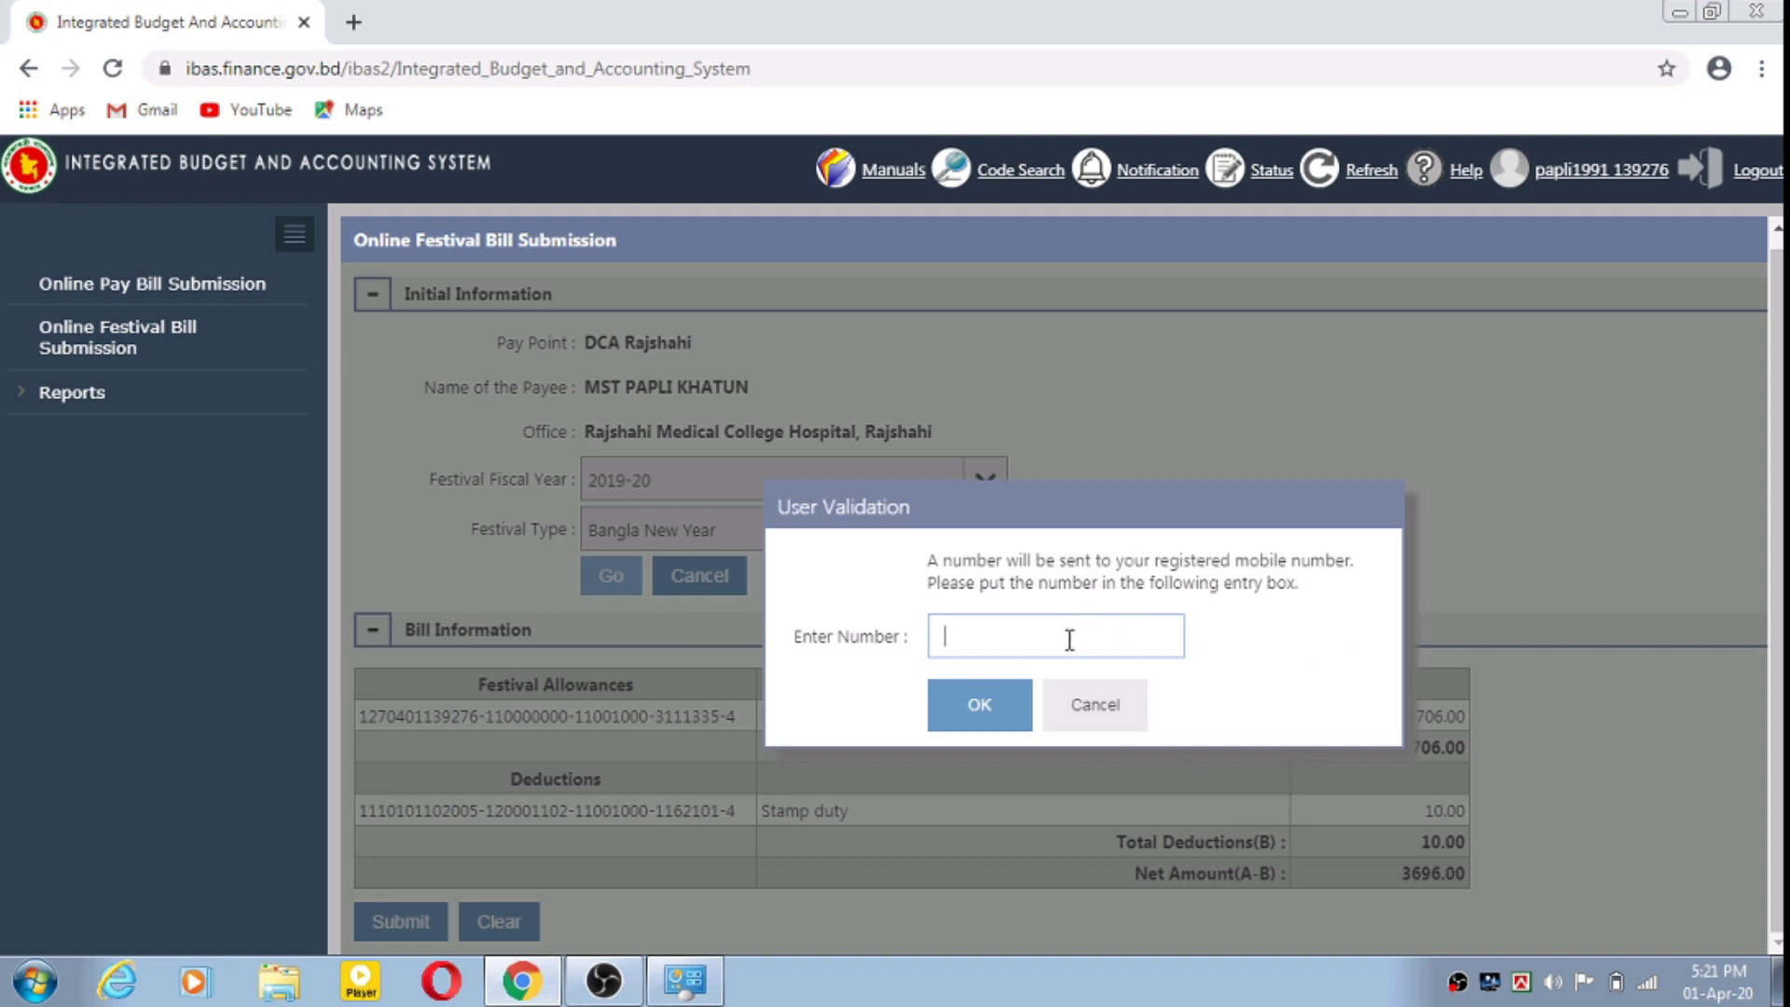
pyautogui.click(1009, 703)
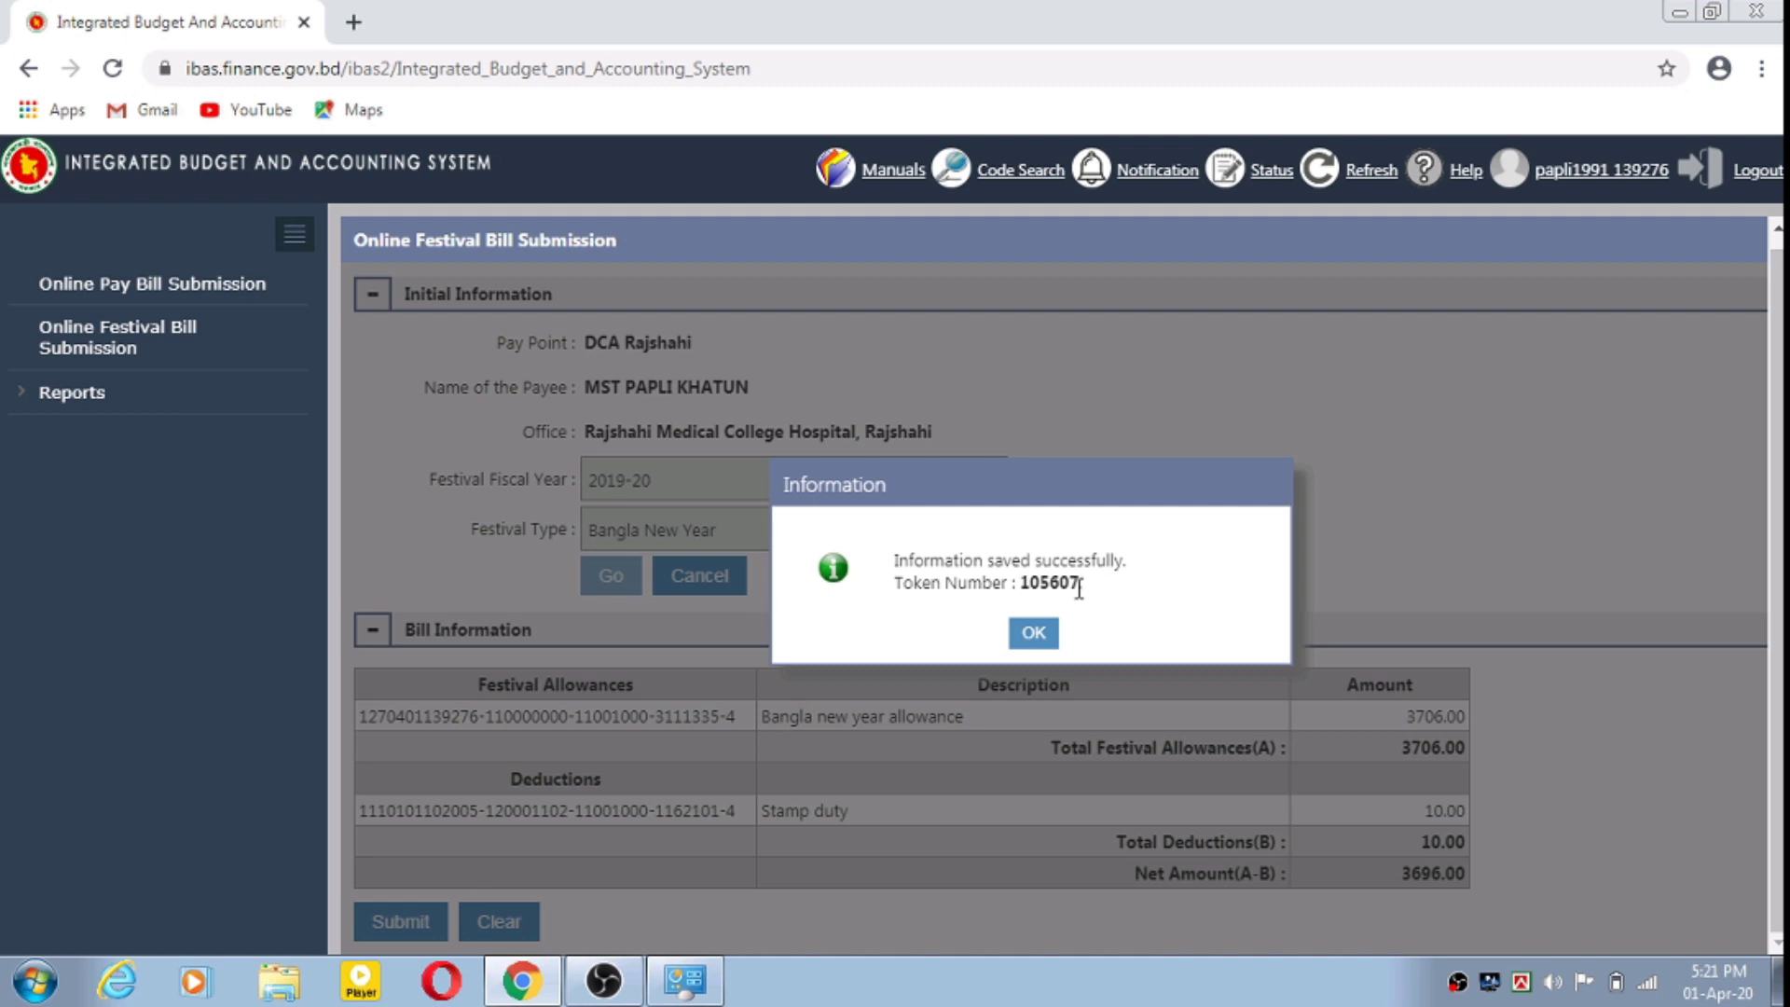
# Copy the saved bill's token number and dismiss the saved-successfully notice
pyautogui.moveTo(1080, 585); pyautogui.dragTo(1020, 589)
pyautogui.click(1032, 634)
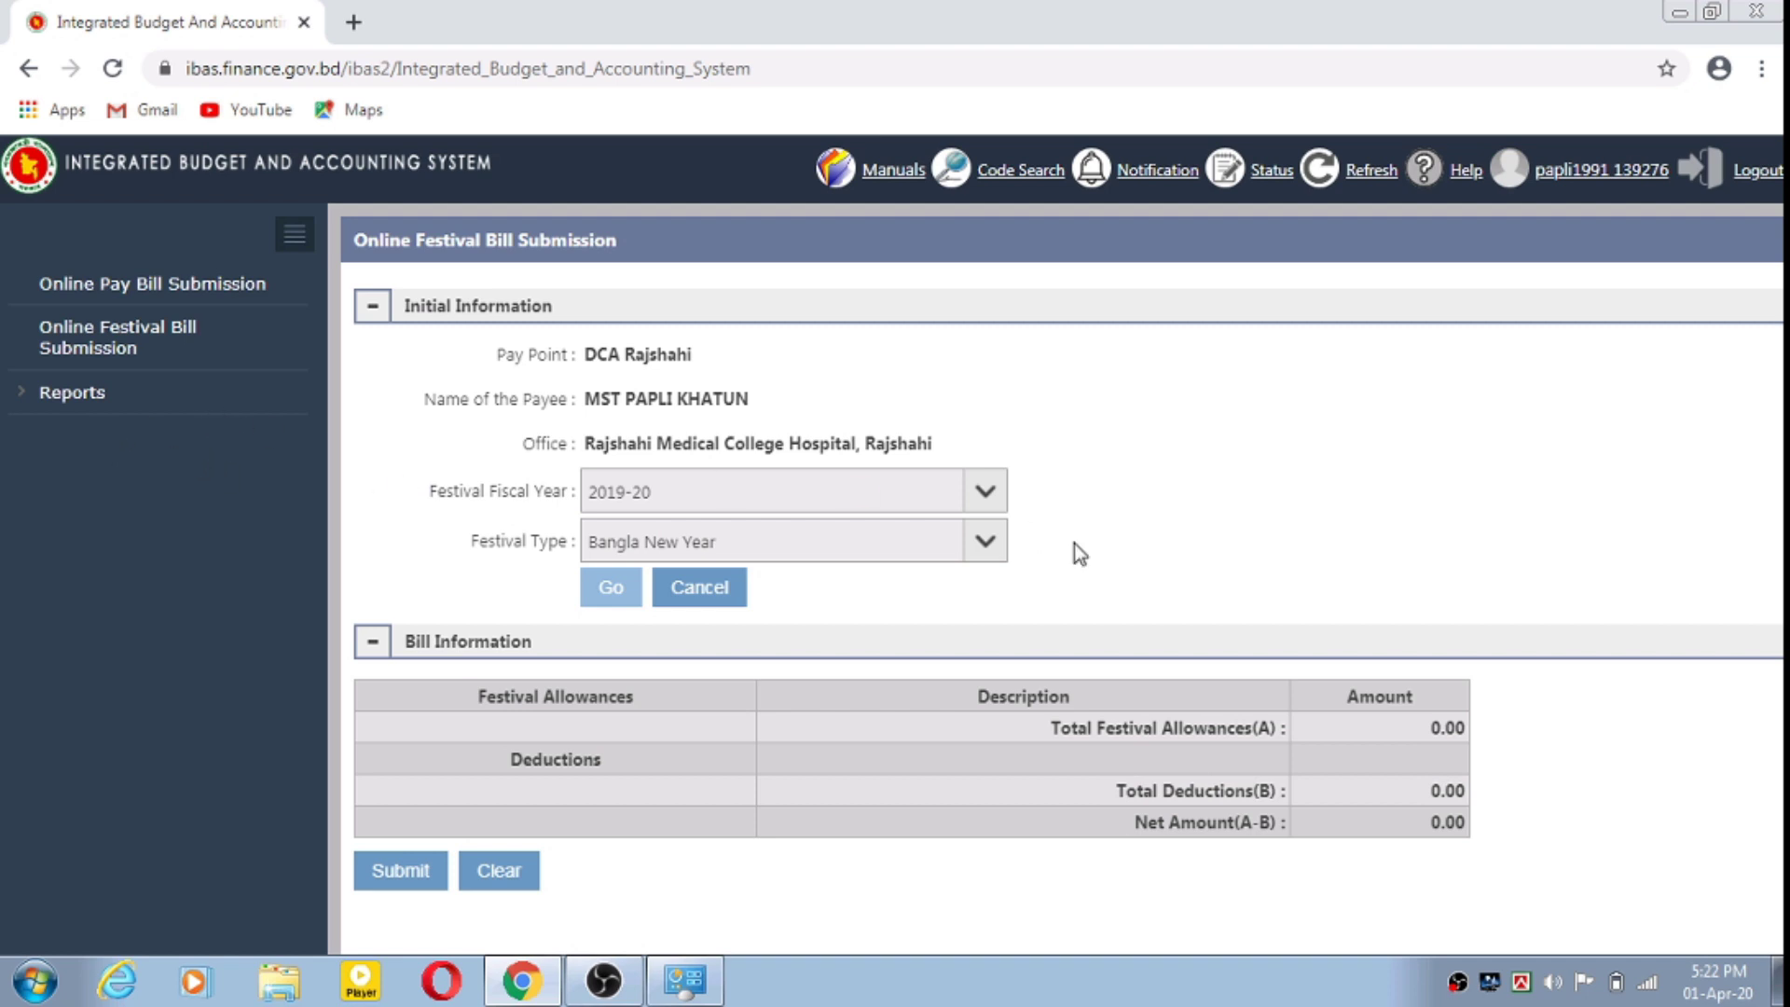
# Set up the Online Pay Bill report 'Details of My Festival Bill': 2019-20, pasted token, Bangla
pyautogui.click(93, 399)
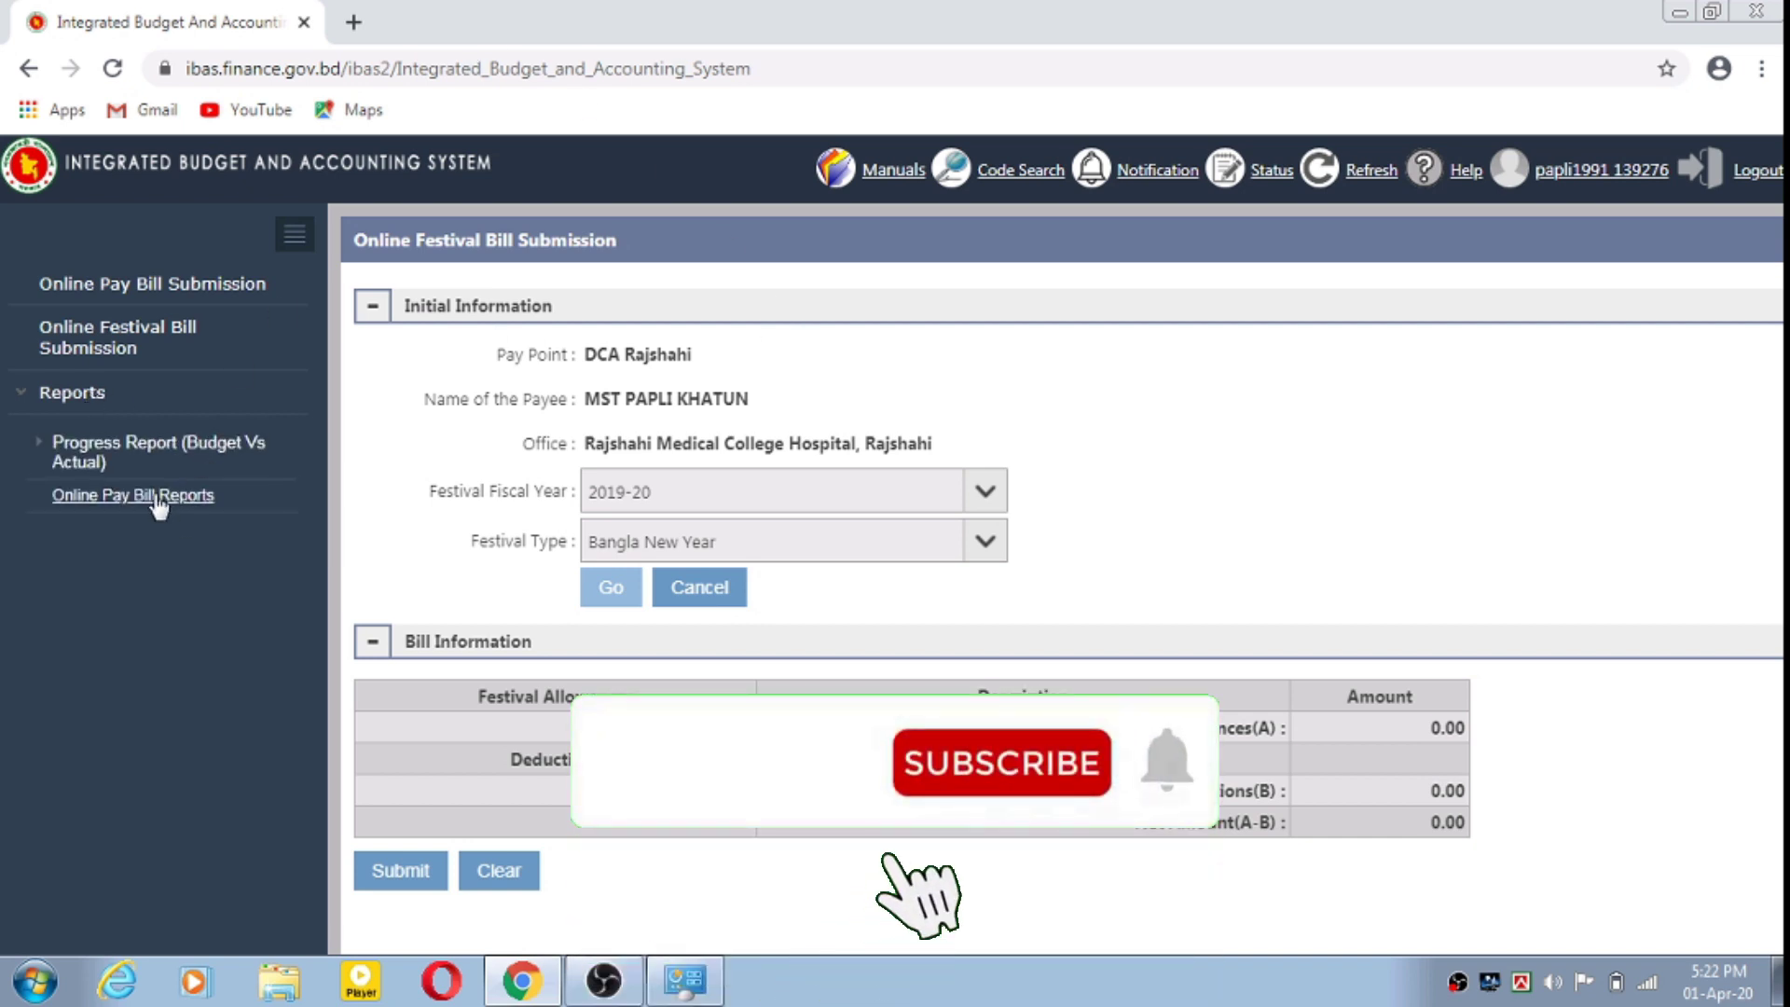
pyautogui.click(200, 493)
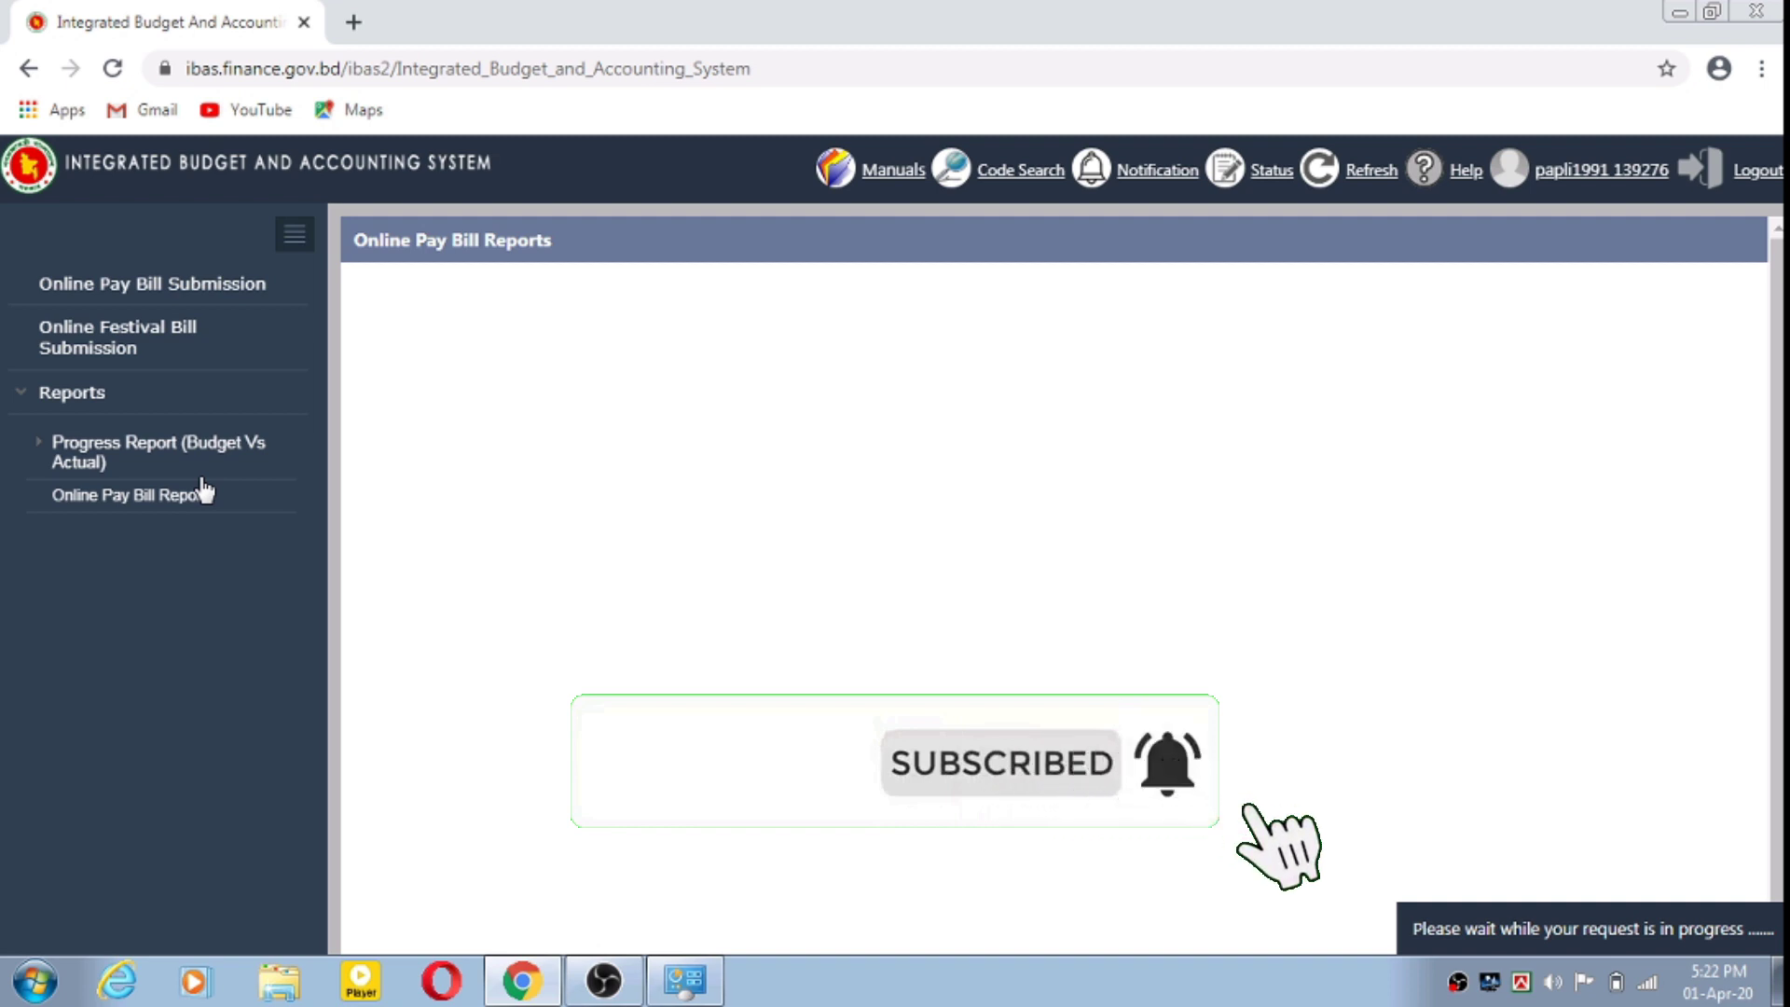
pyautogui.click(835, 332)
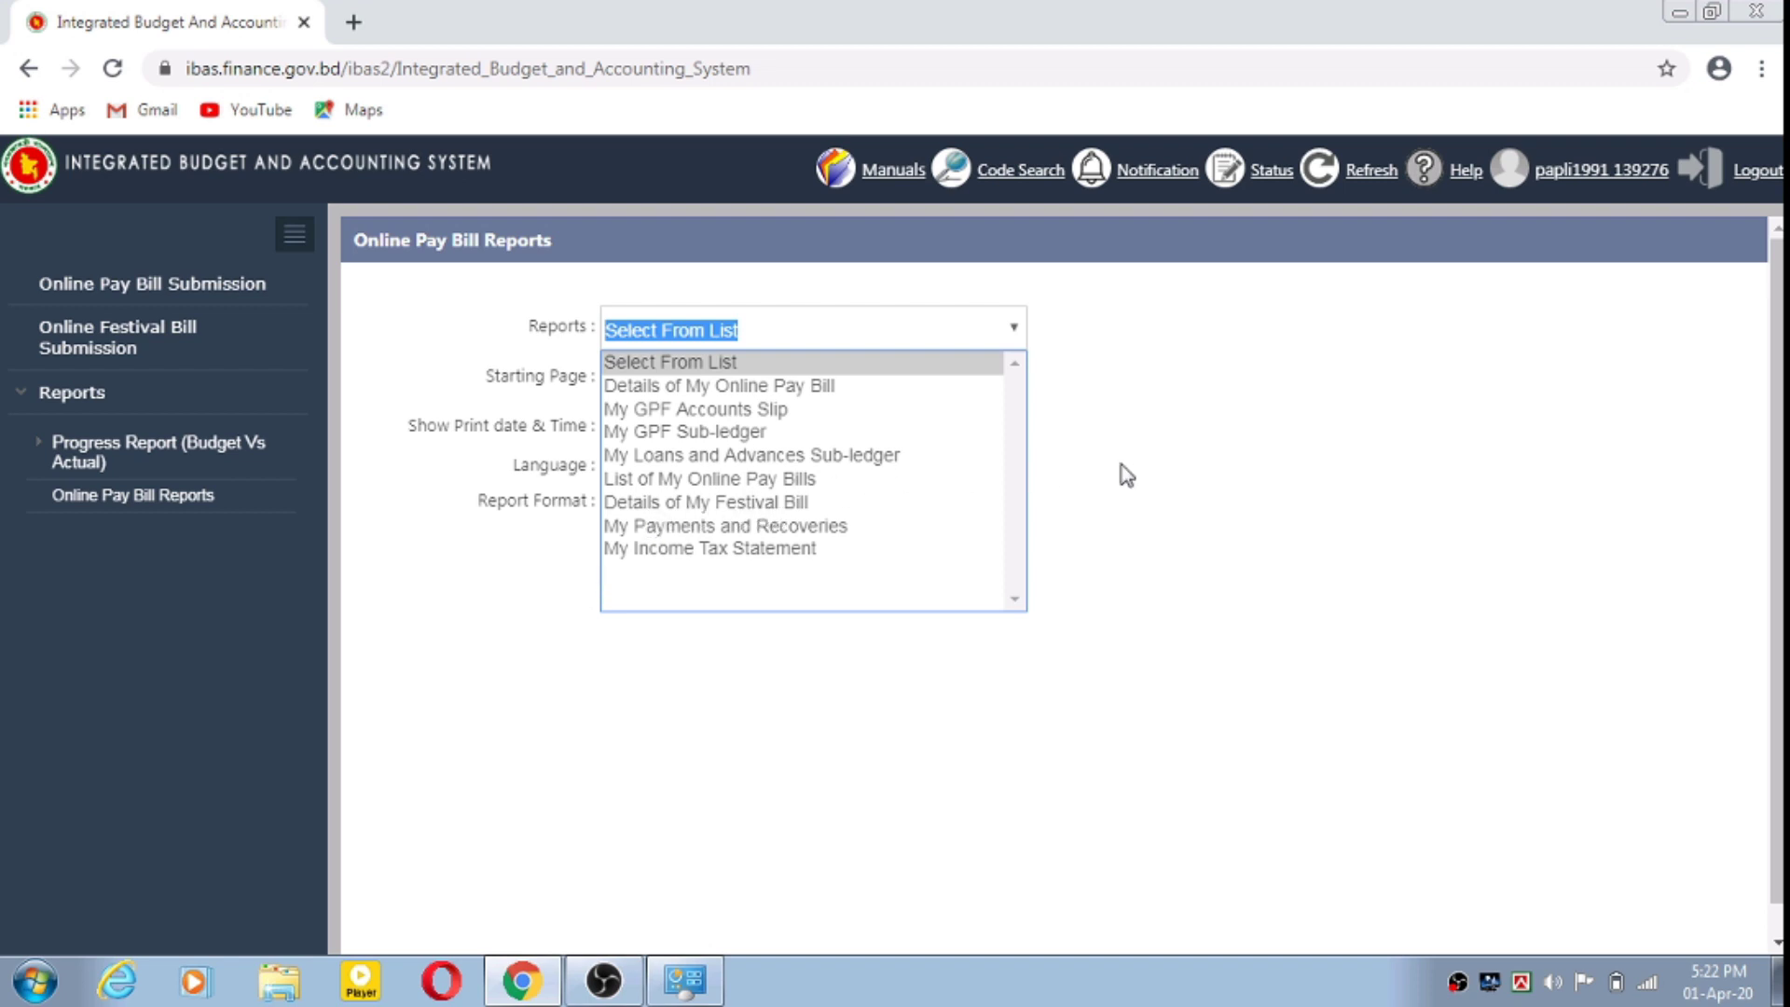
pyautogui.click(780, 505)
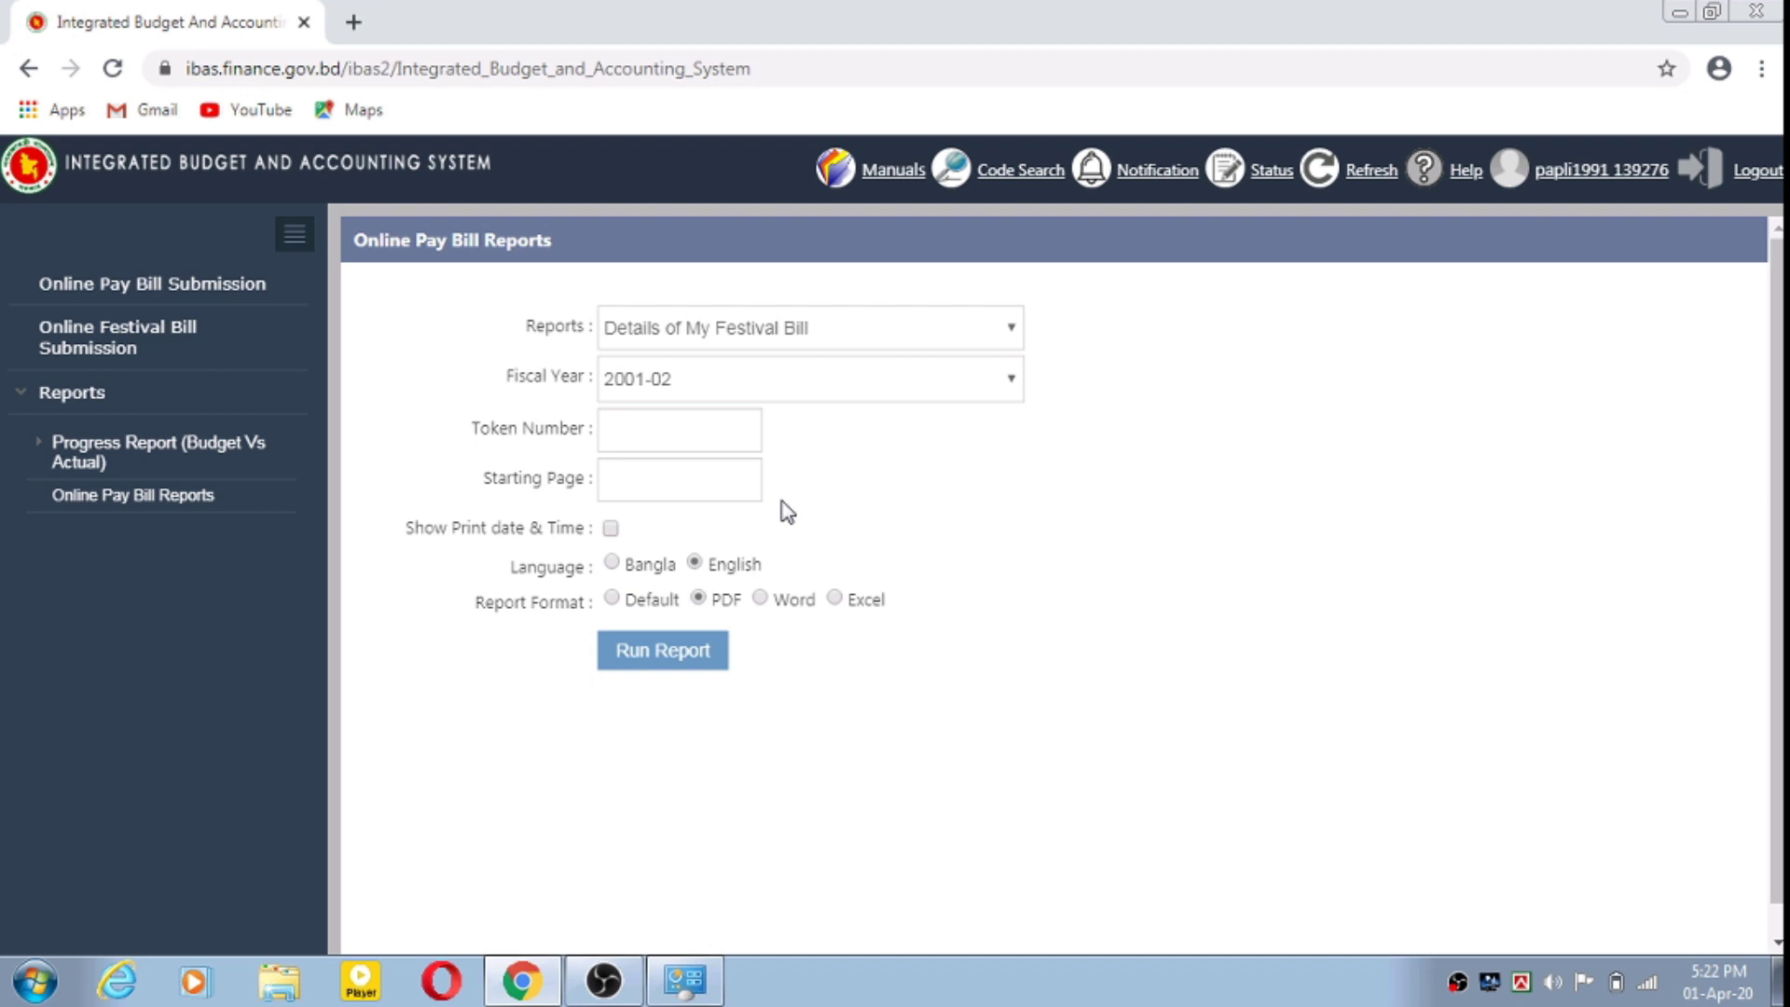
pyautogui.click(673, 377)
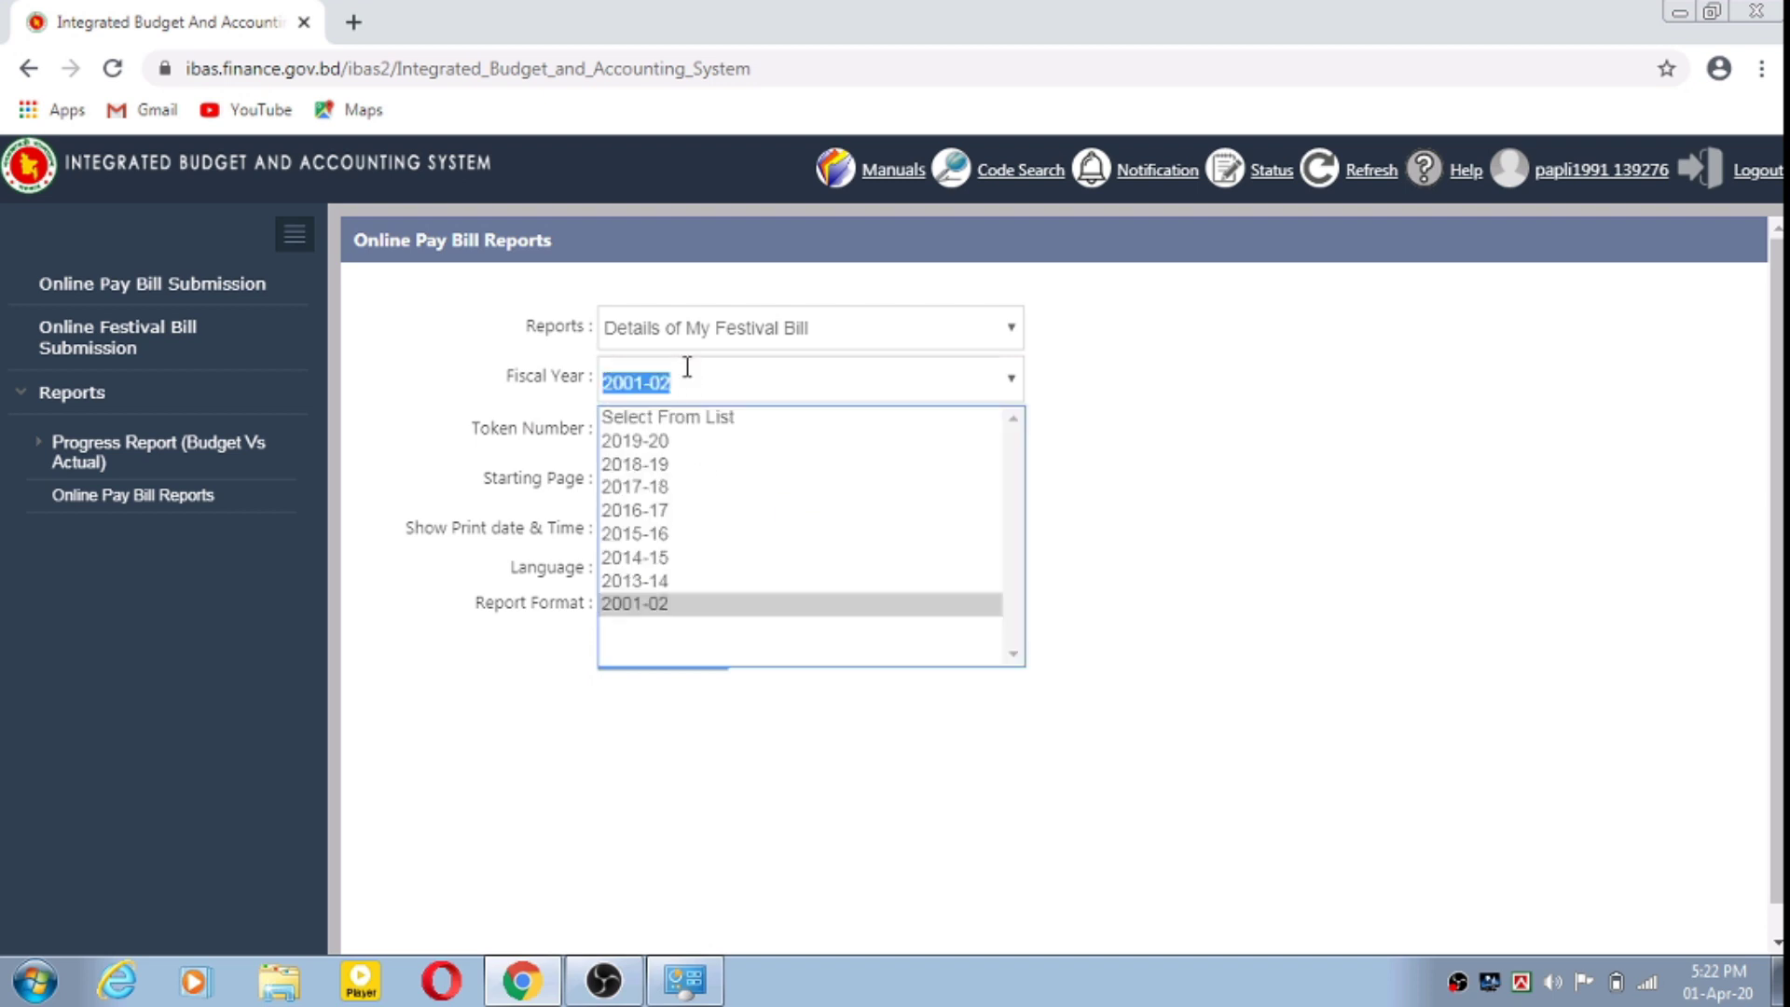
pyautogui.click(675, 444)
pyautogui.click(681, 425)
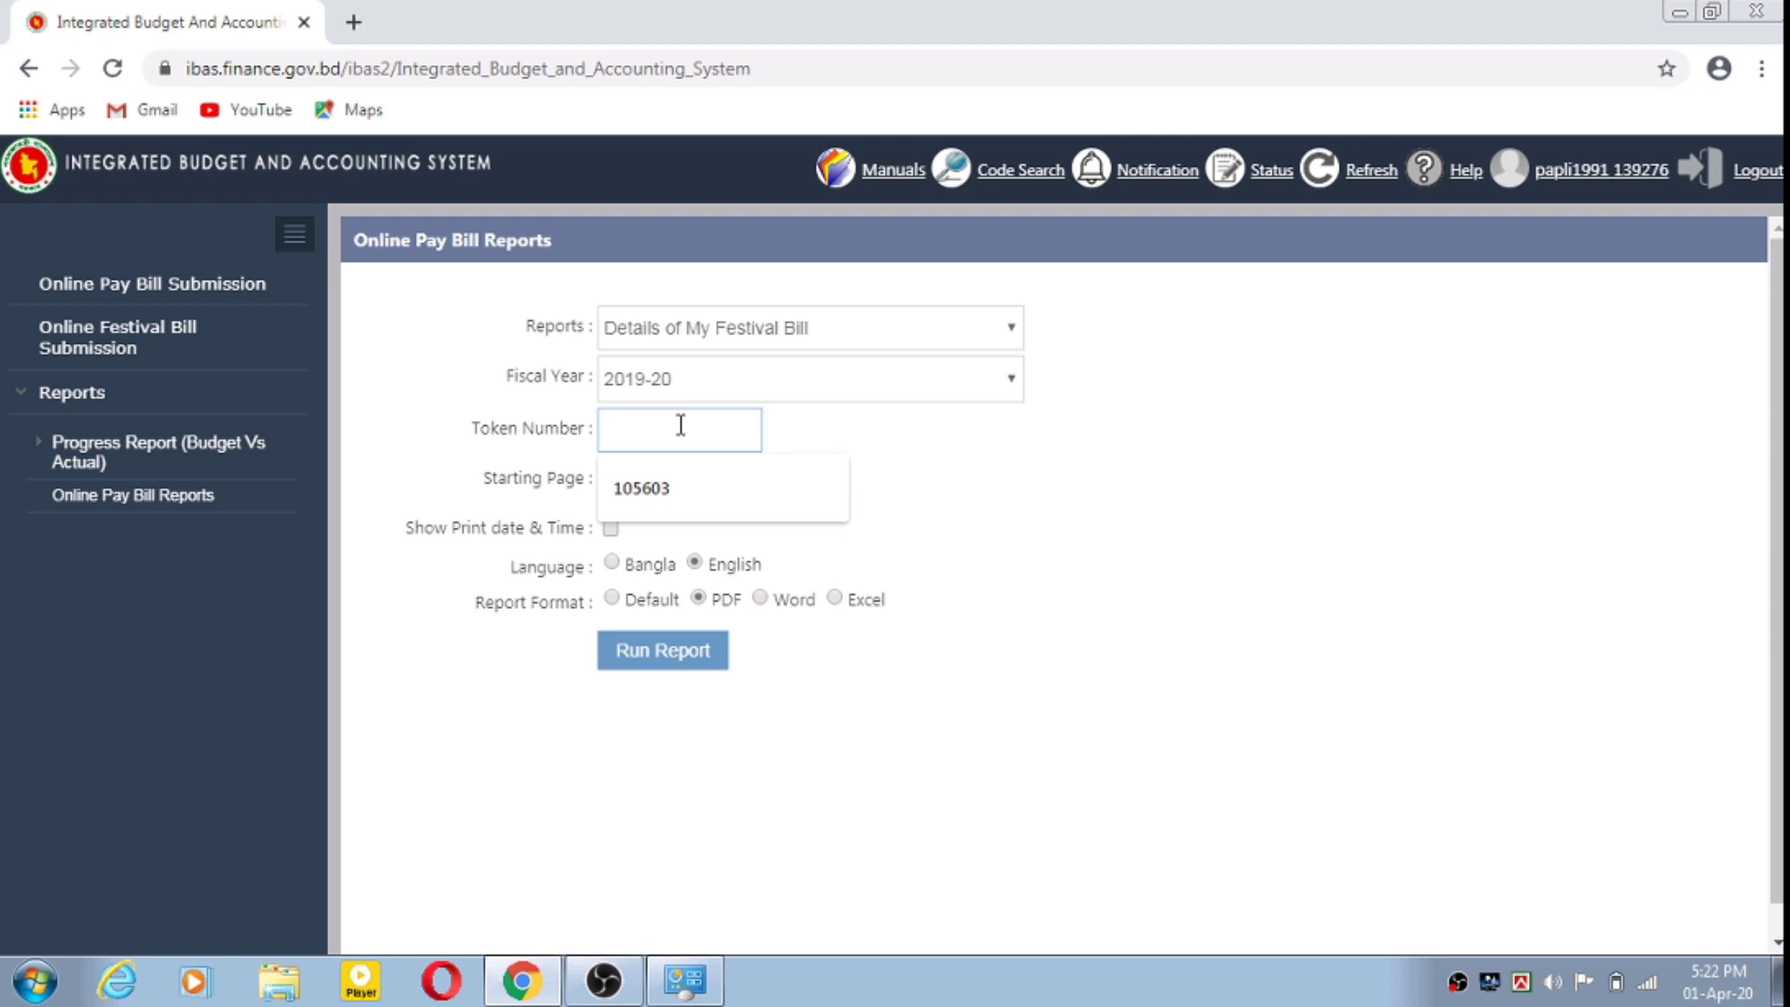
pyautogui.hotkey('ctrl', 'v')
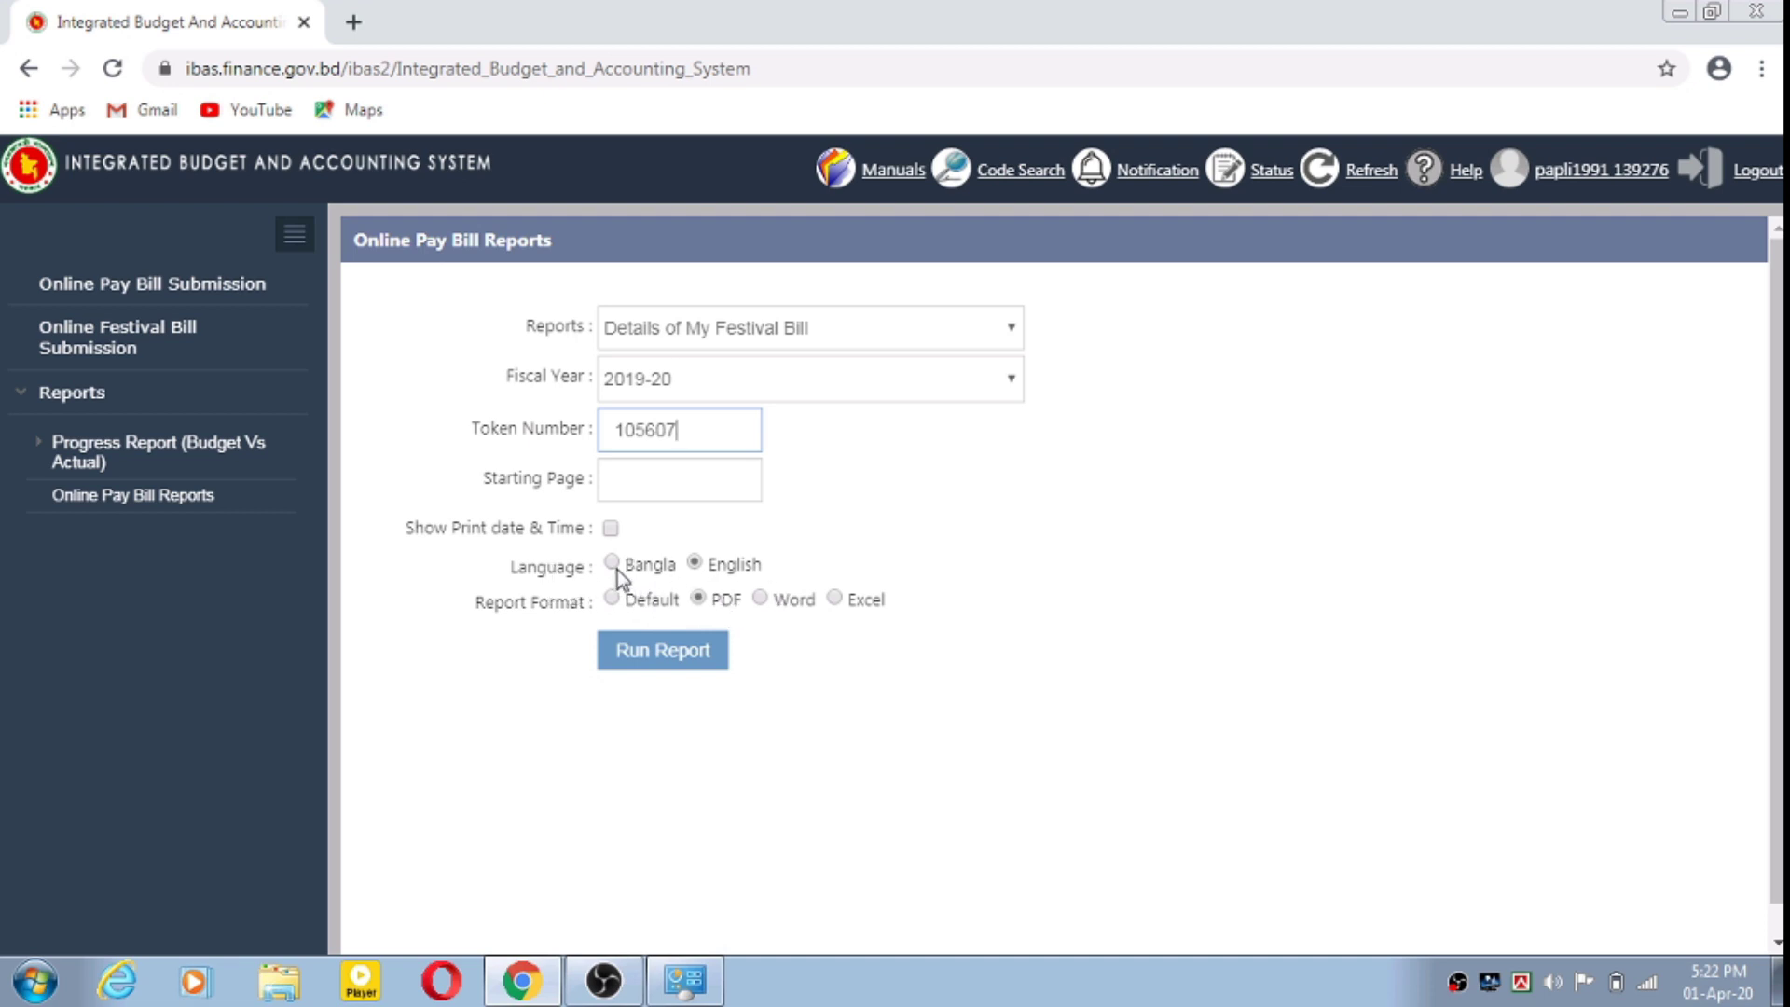
pyautogui.click(613, 563)
# Run the festival bill report and maximize its ReportViewer window
pyautogui.click(688, 652)
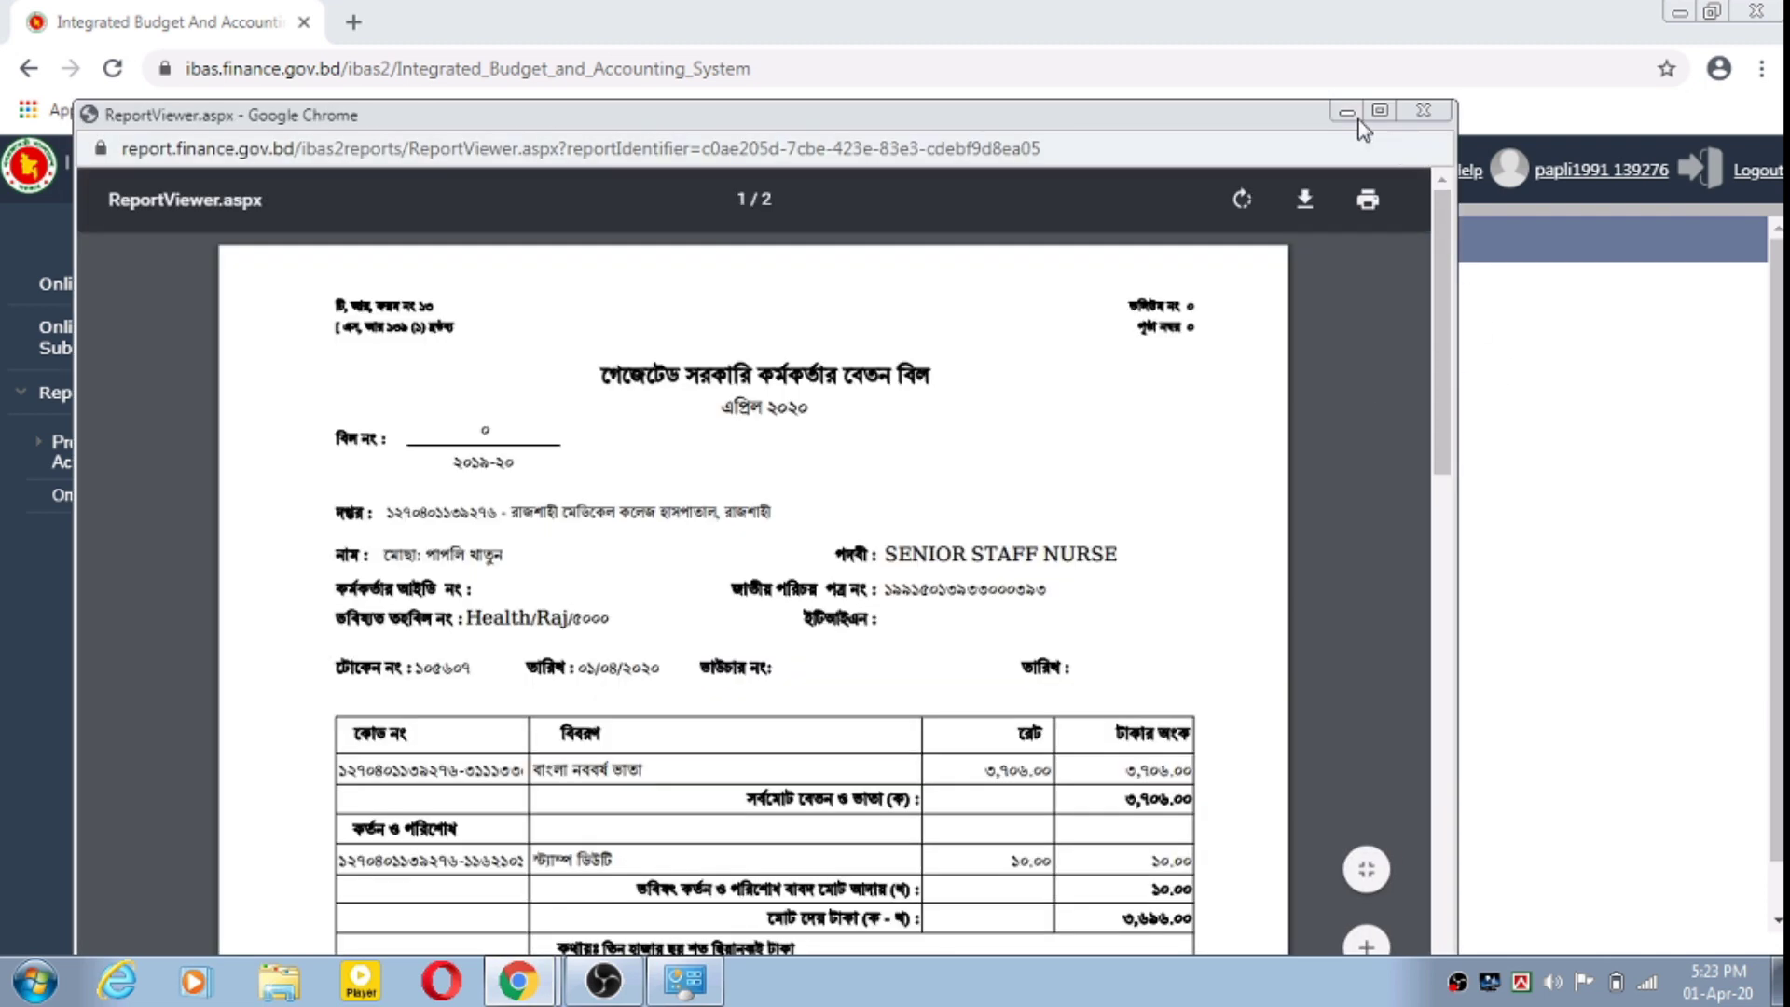
pyautogui.click(1390, 112)
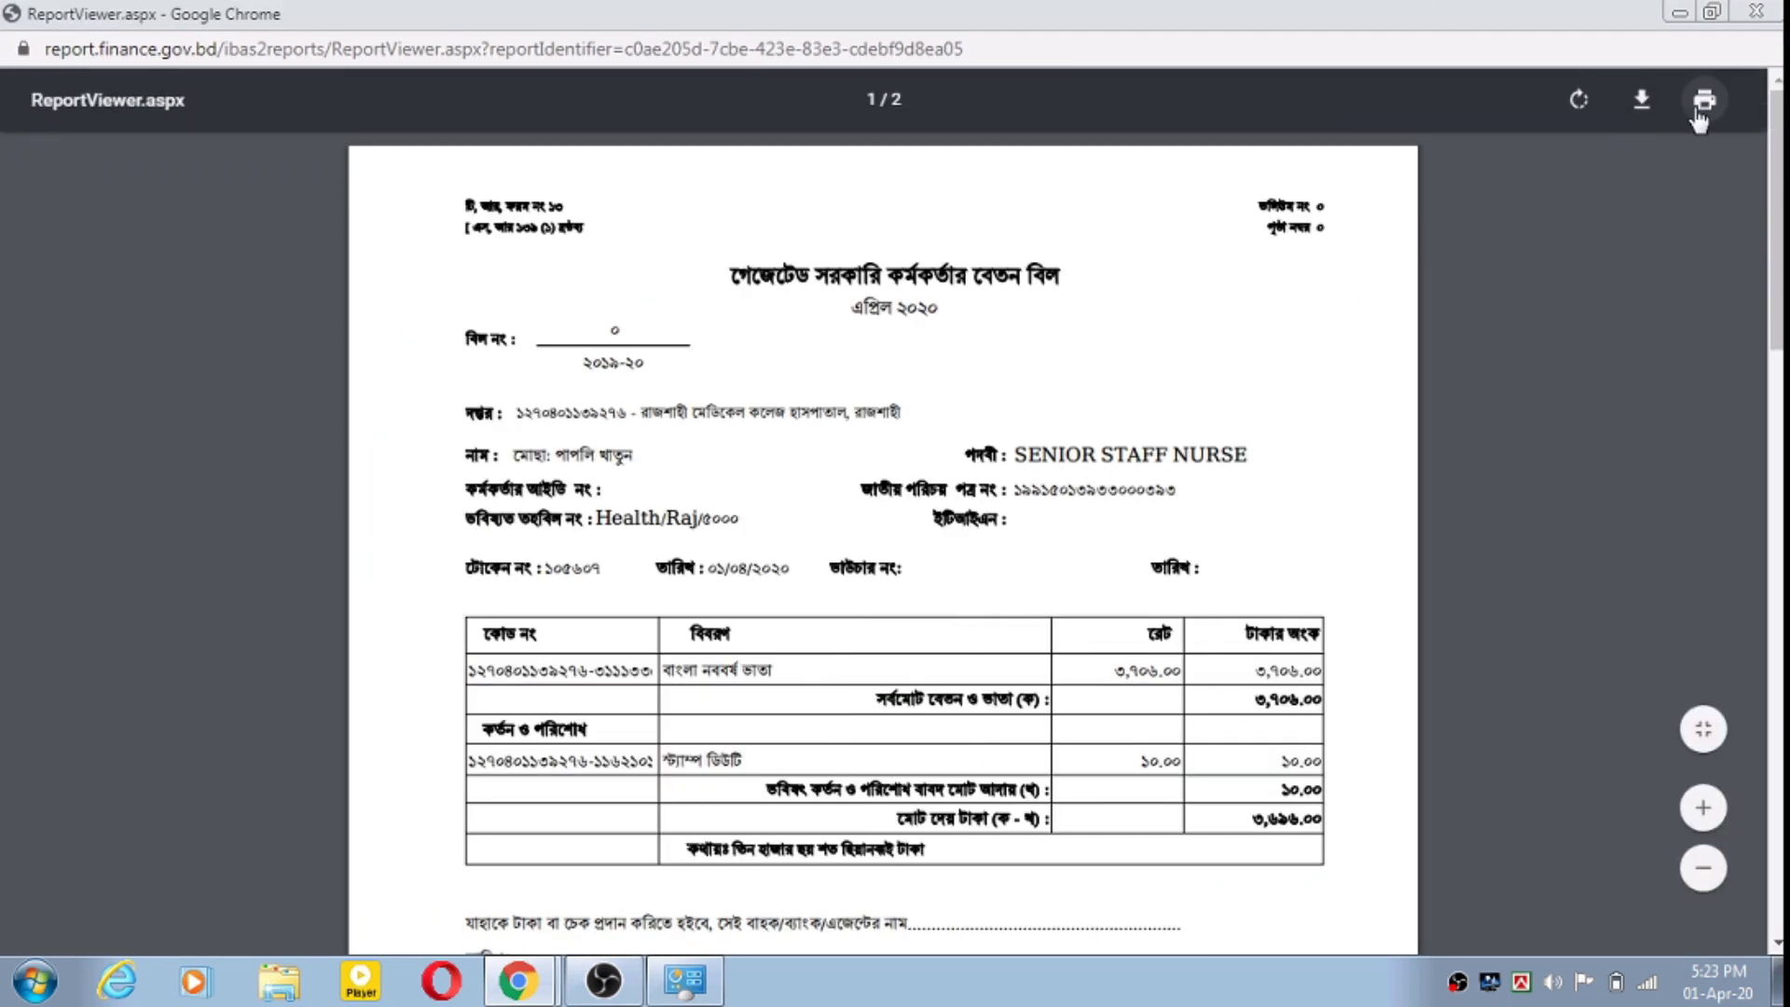
# Download the report as a PDF named 'Bonus bill' to the Desktop
pyautogui.click(1646, 108)
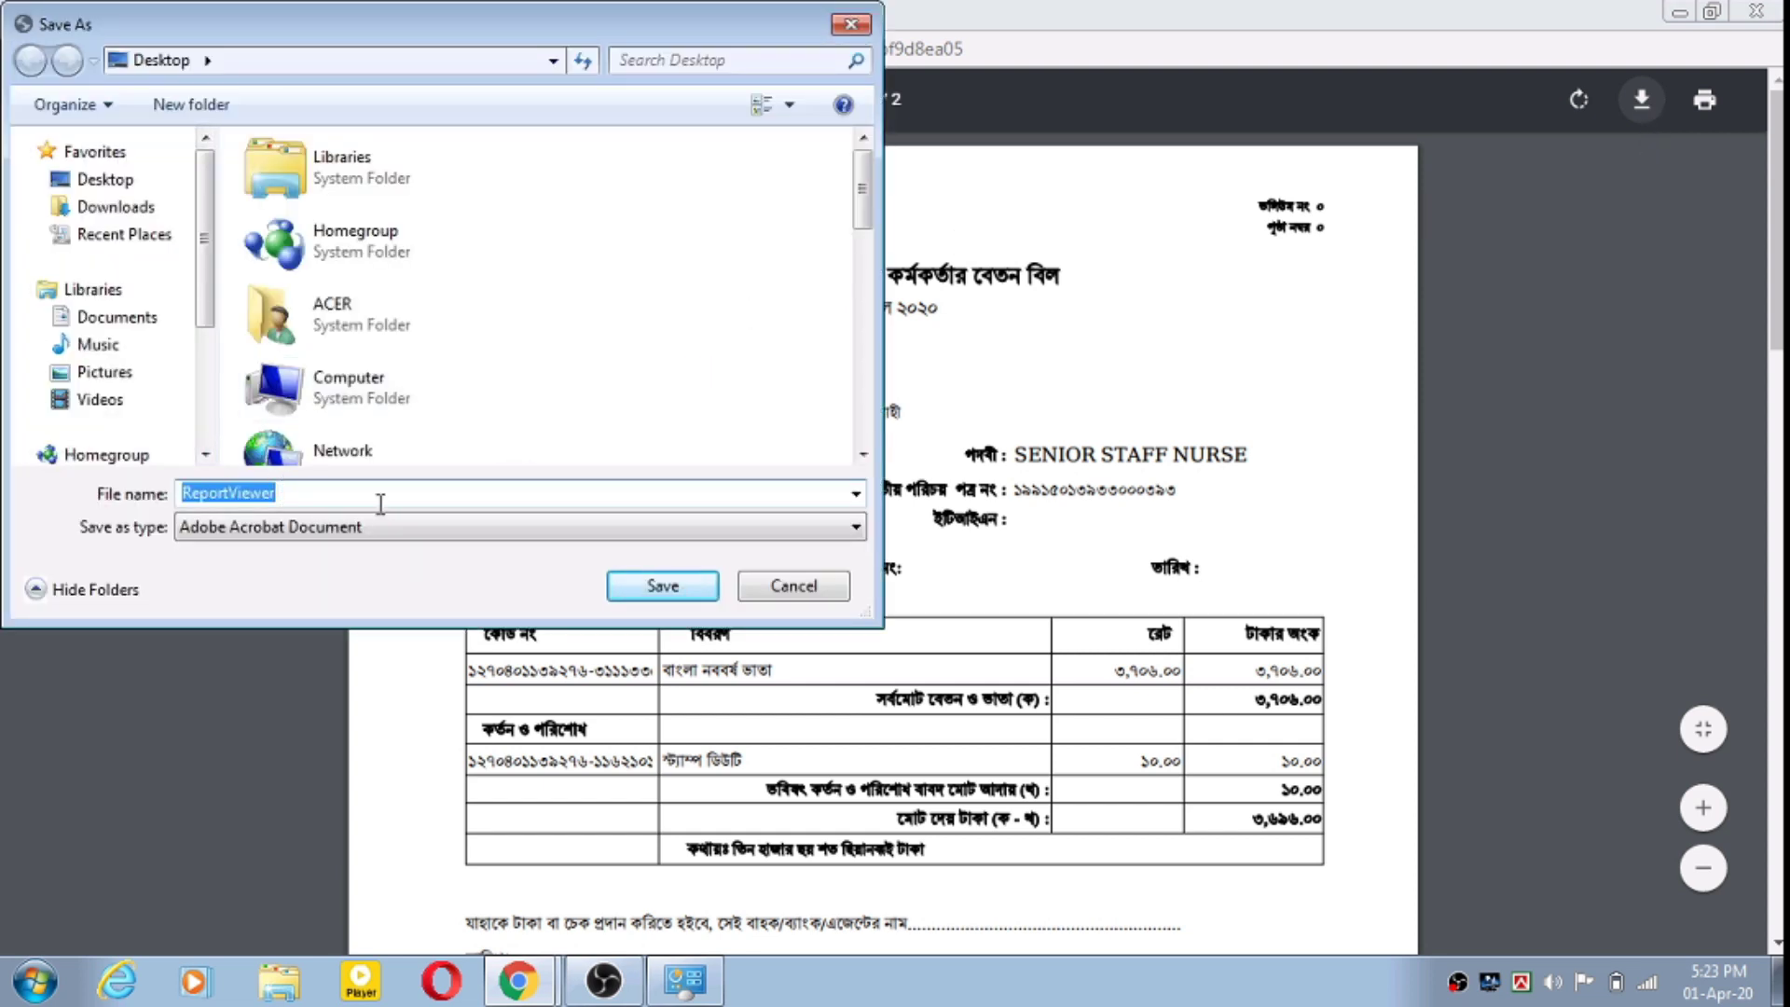
pyautogui.write('Bon')
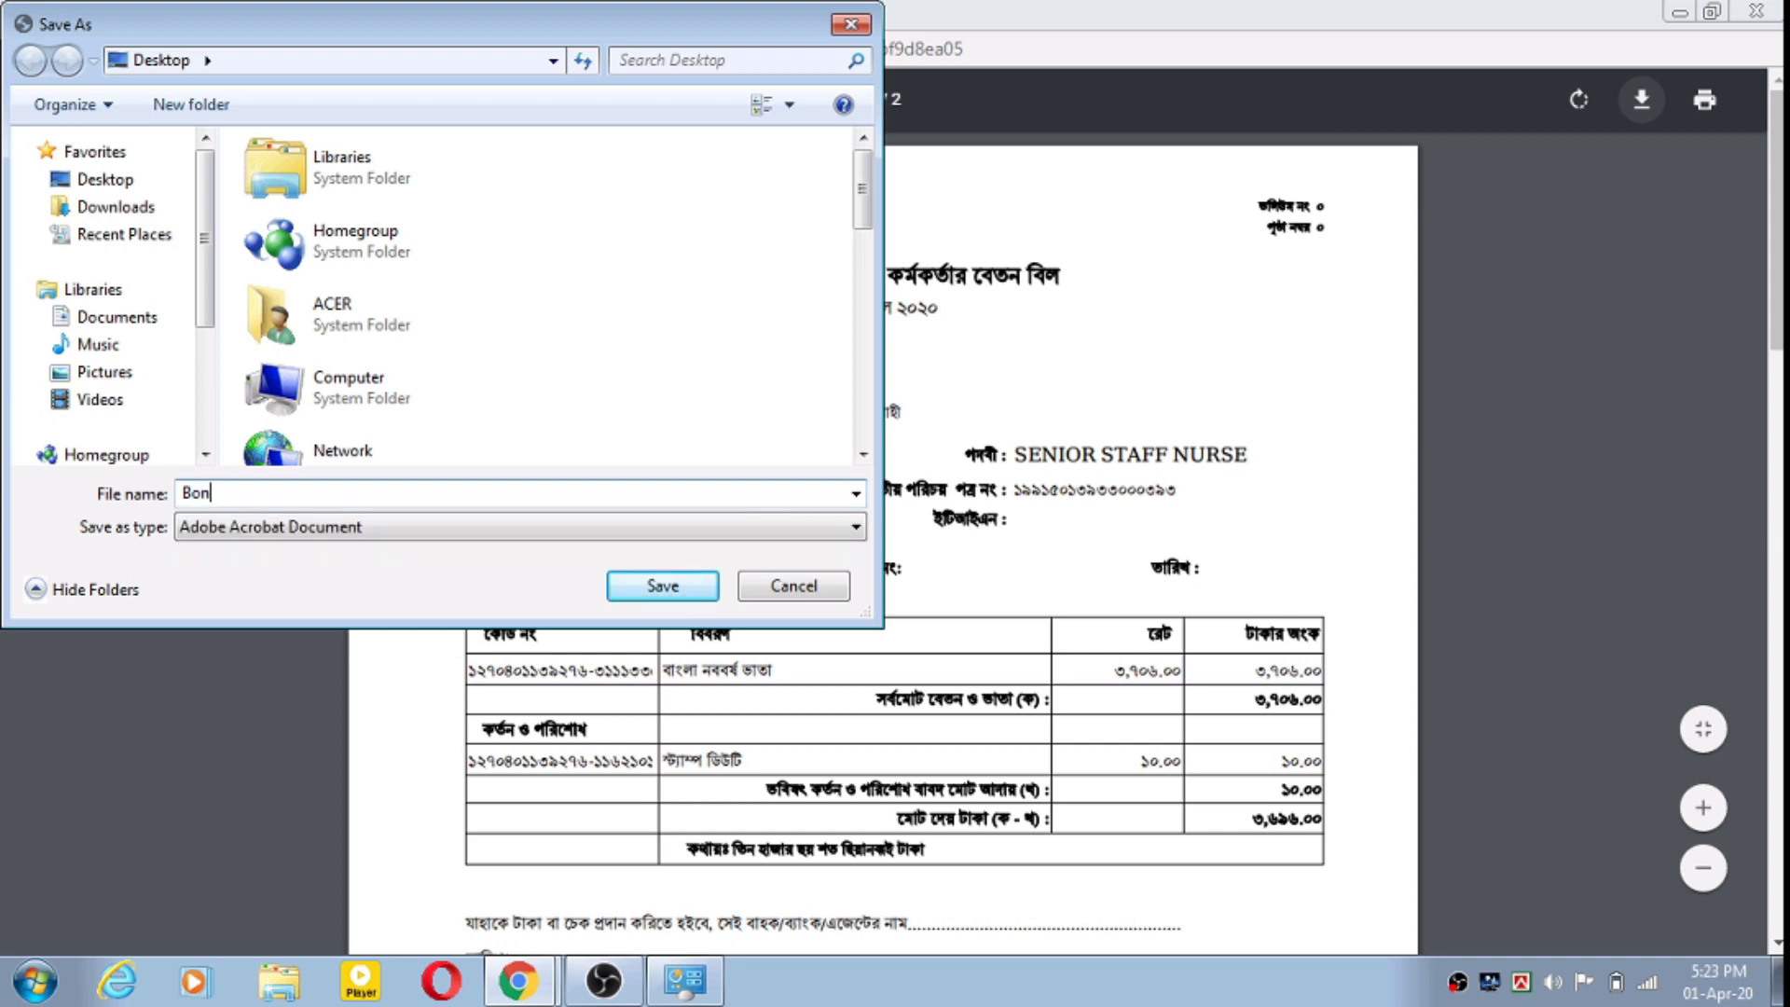
pyautogui.write('us bill')
pyautogui.click(103, 179)
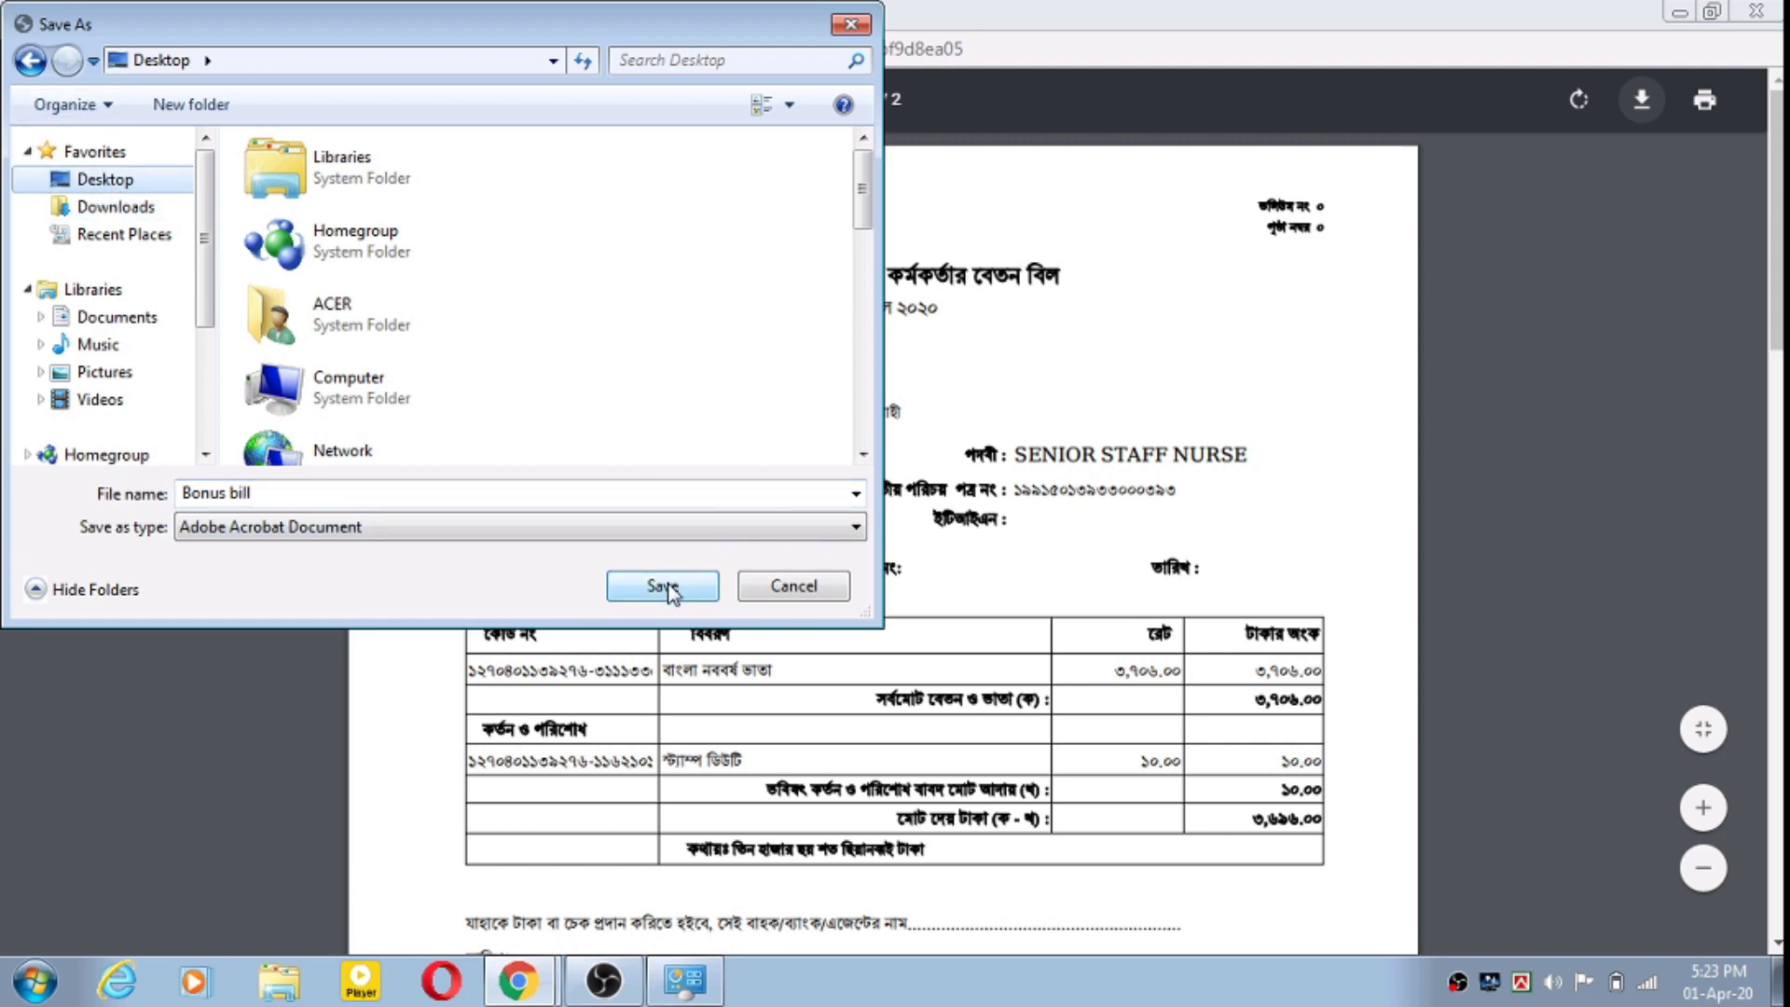
pyautogui.click(663, 586)
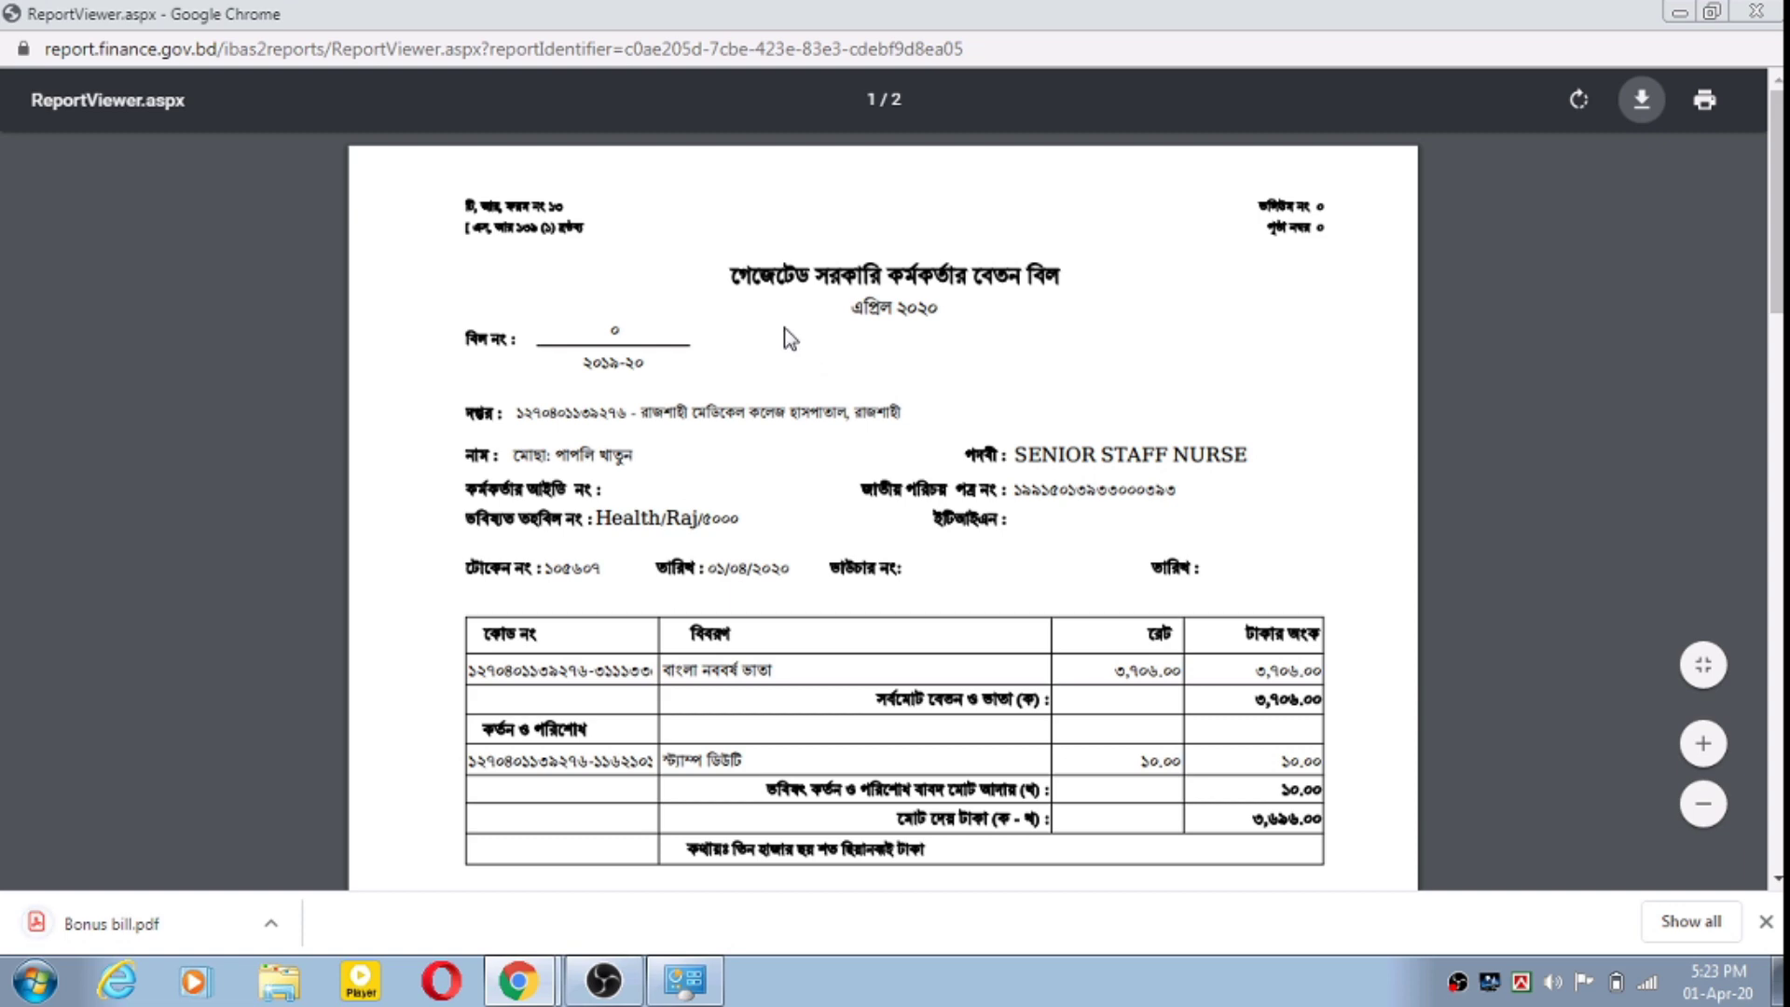
pyautogui.scroll(-3, 814, 469)
pyautogui.scroll(-3, 813, 467)
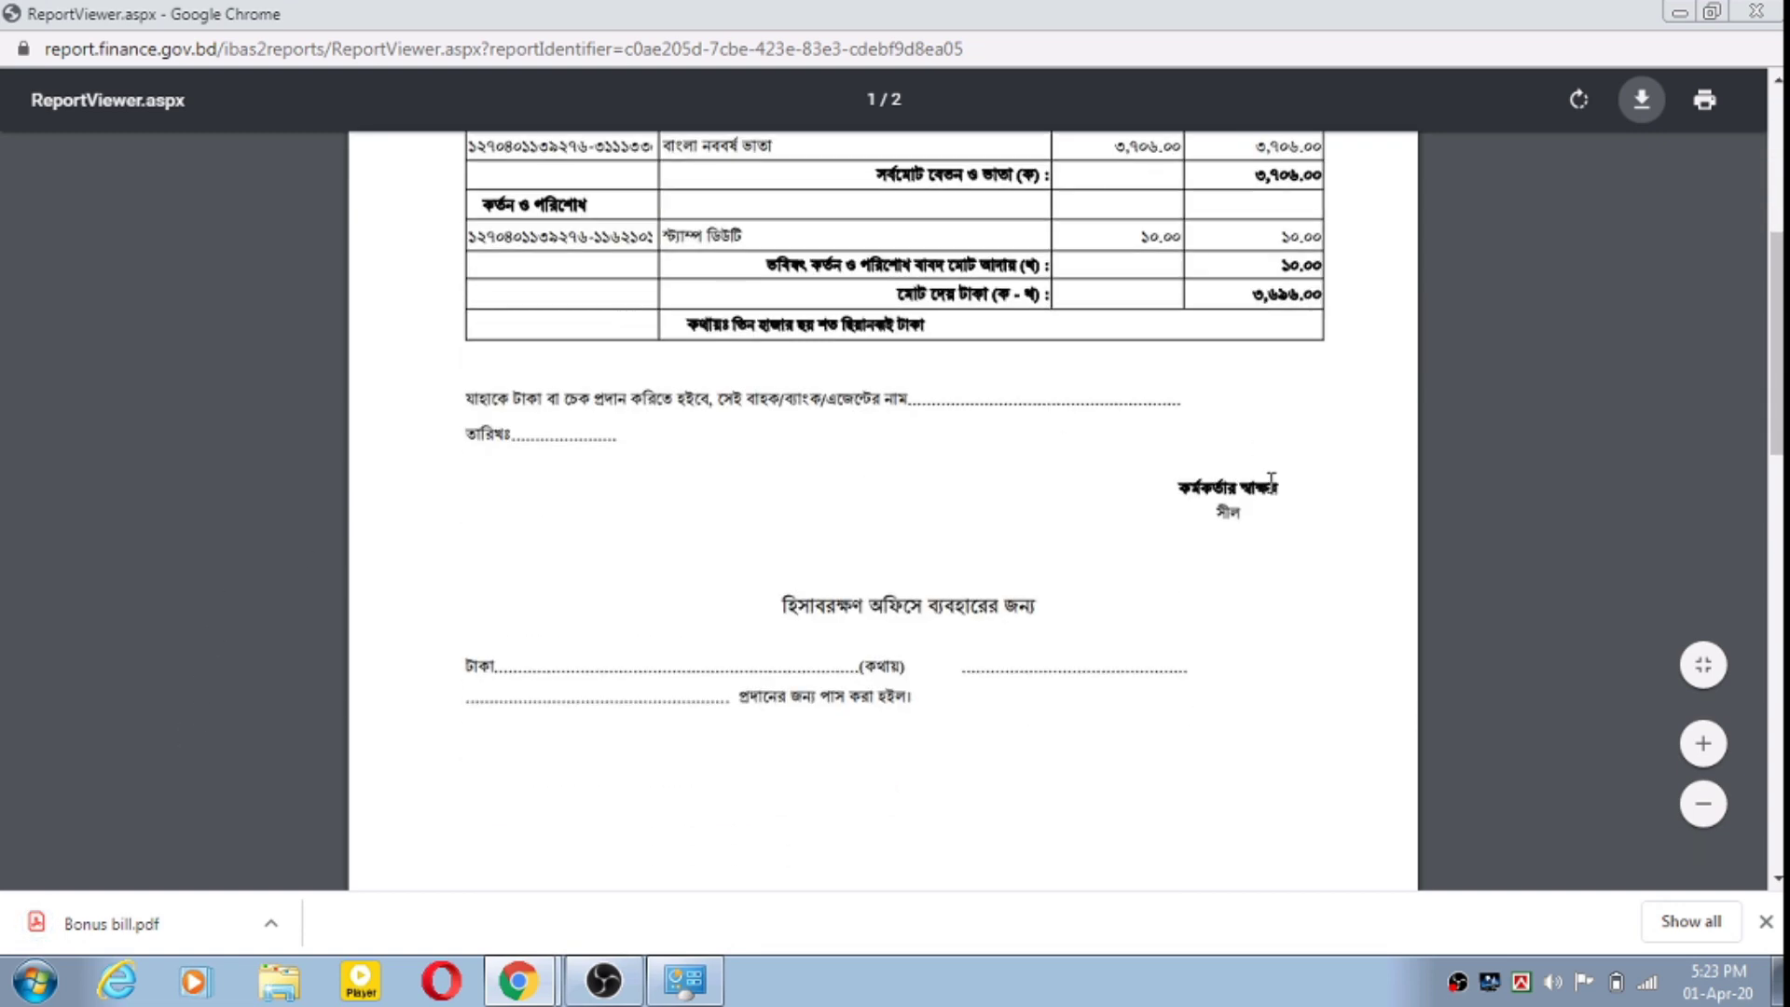
pyautogui.scroll(6, 1145, 490)
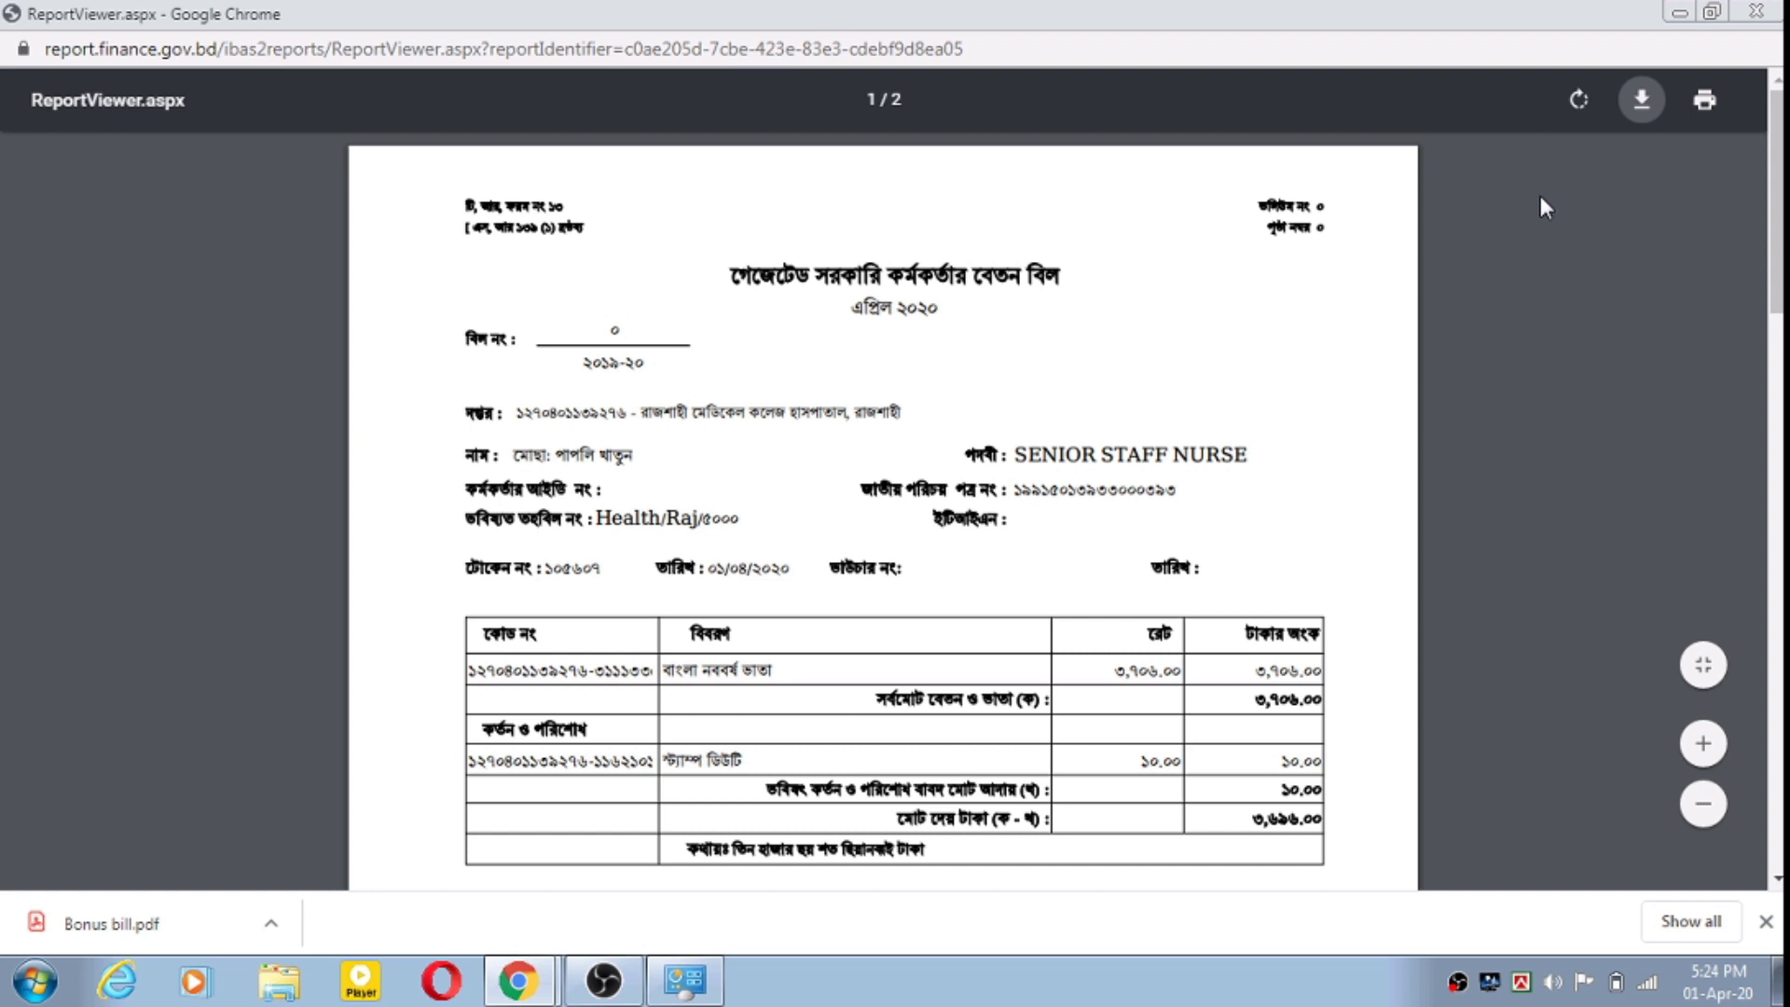
# Minimize the report viewer, log out of iBAS++, and minimize Chrome
pyautogui.click(1684, 13)
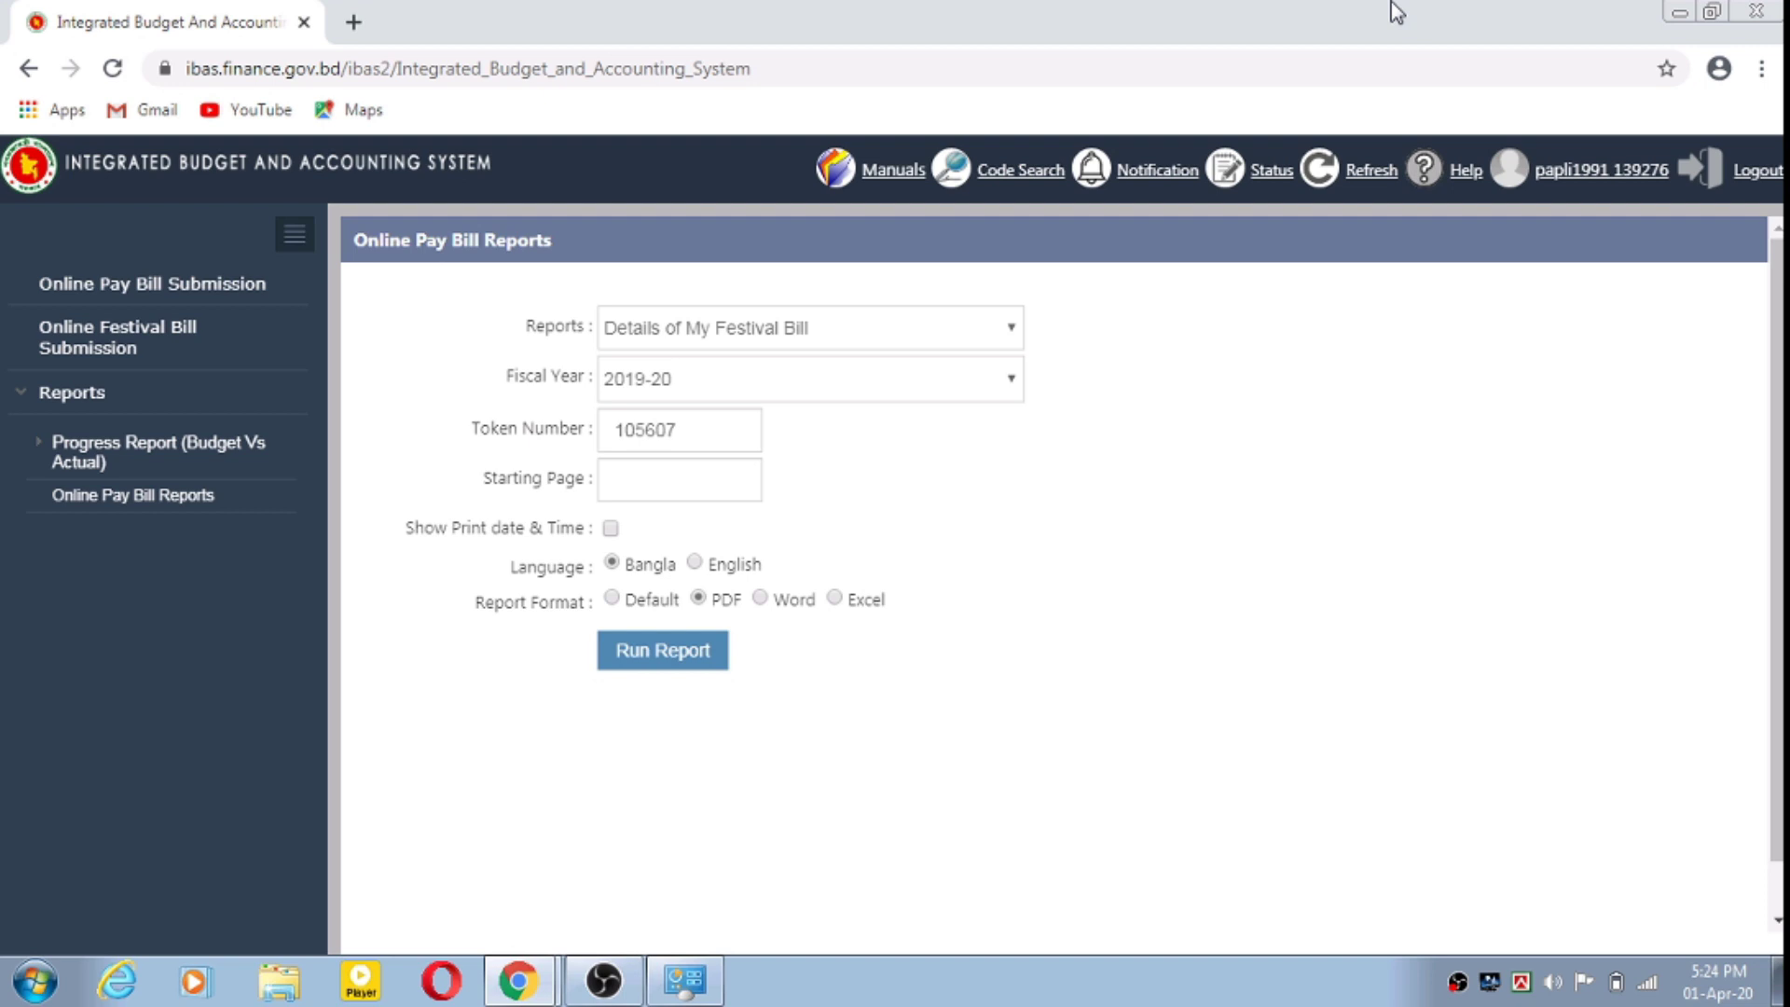
pyautogui.click(1759, 170)
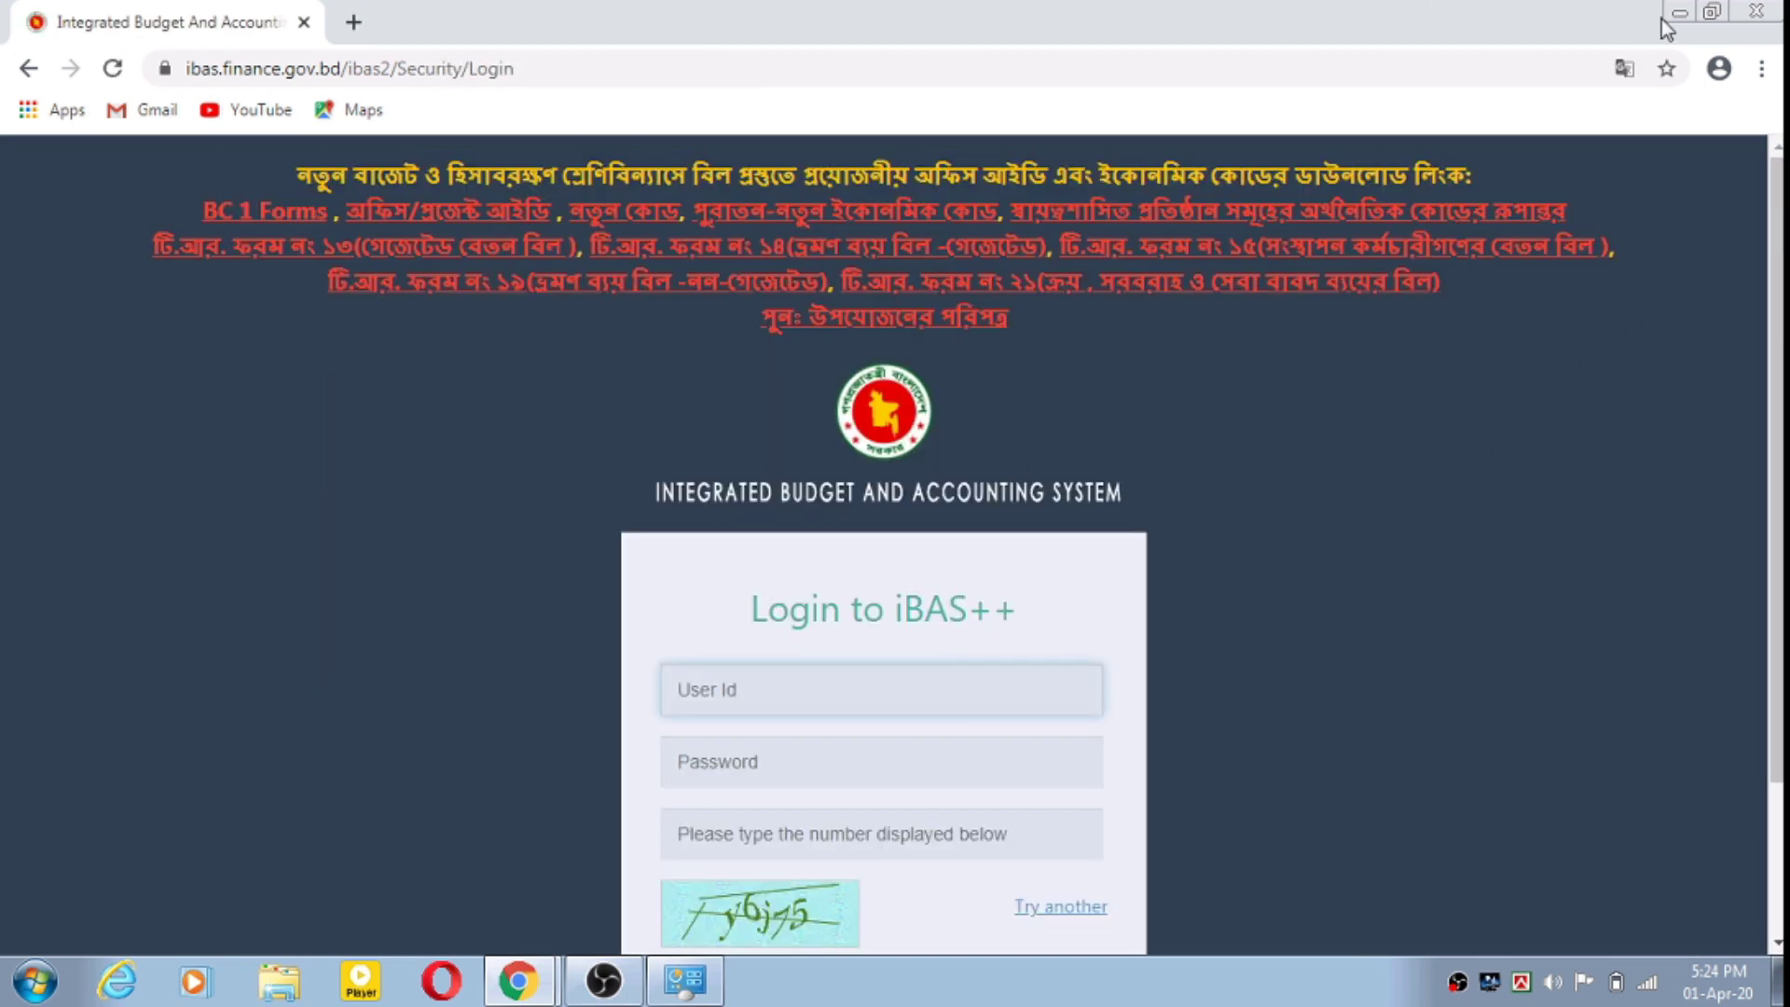
pyautogui.click(1681, 13)
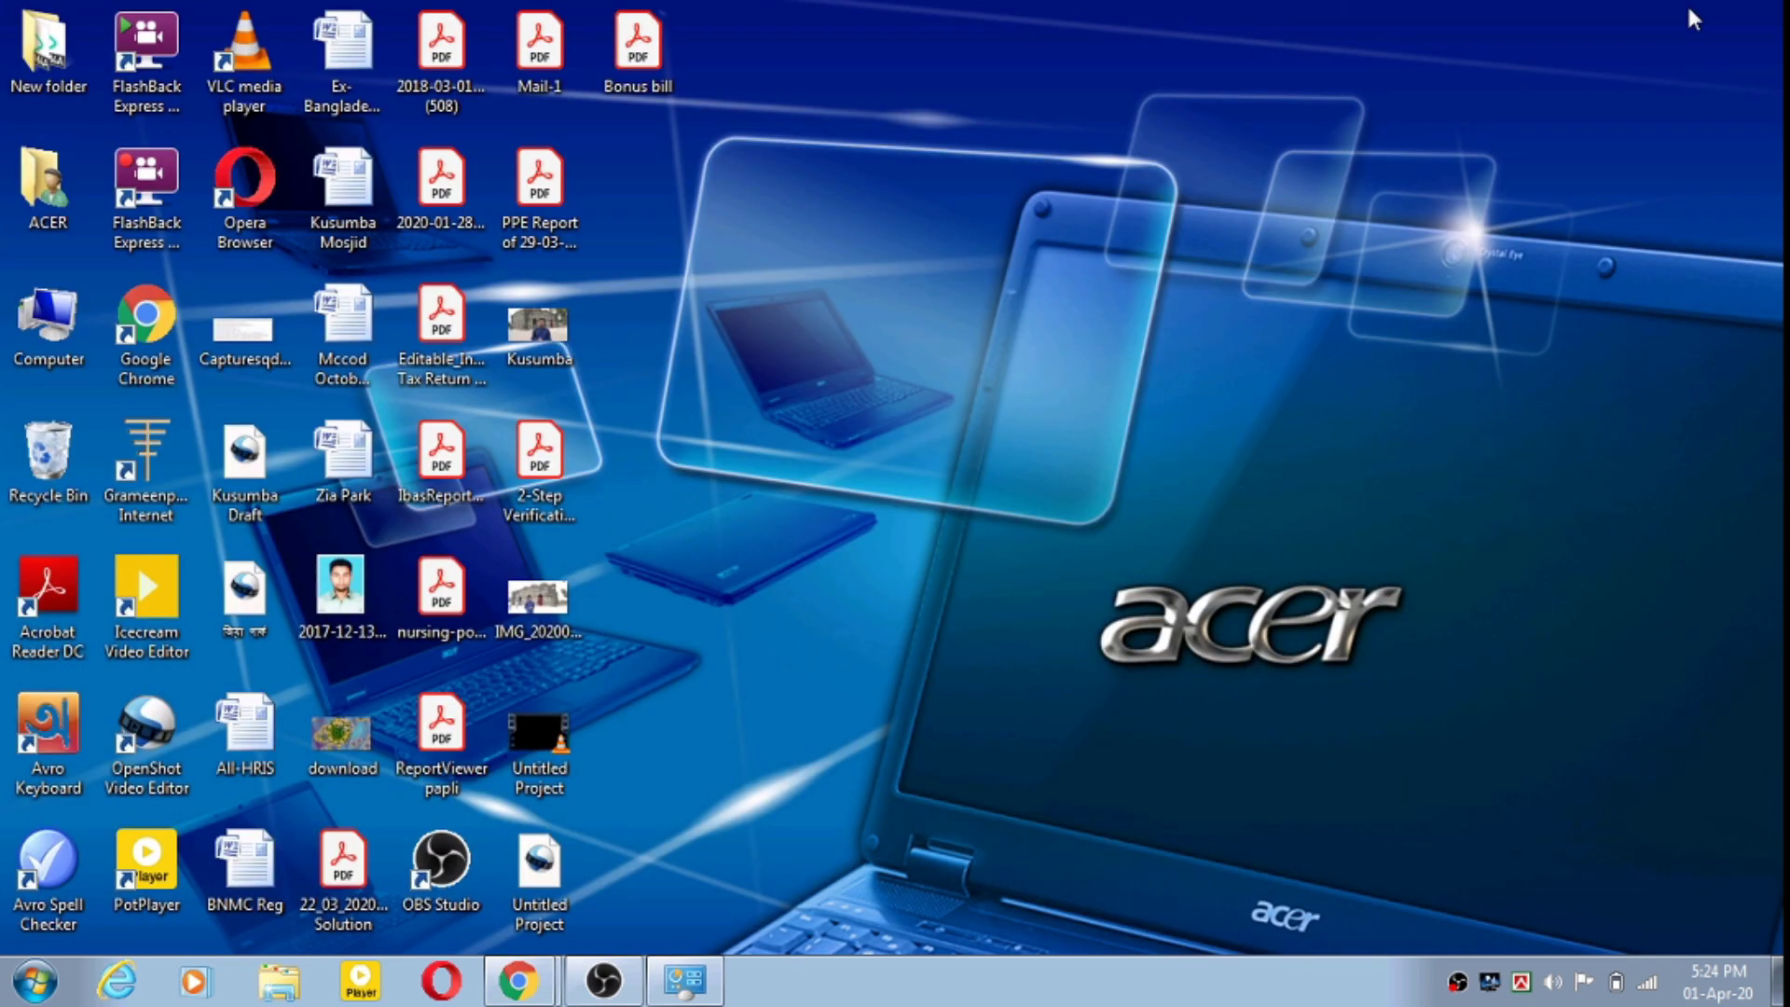